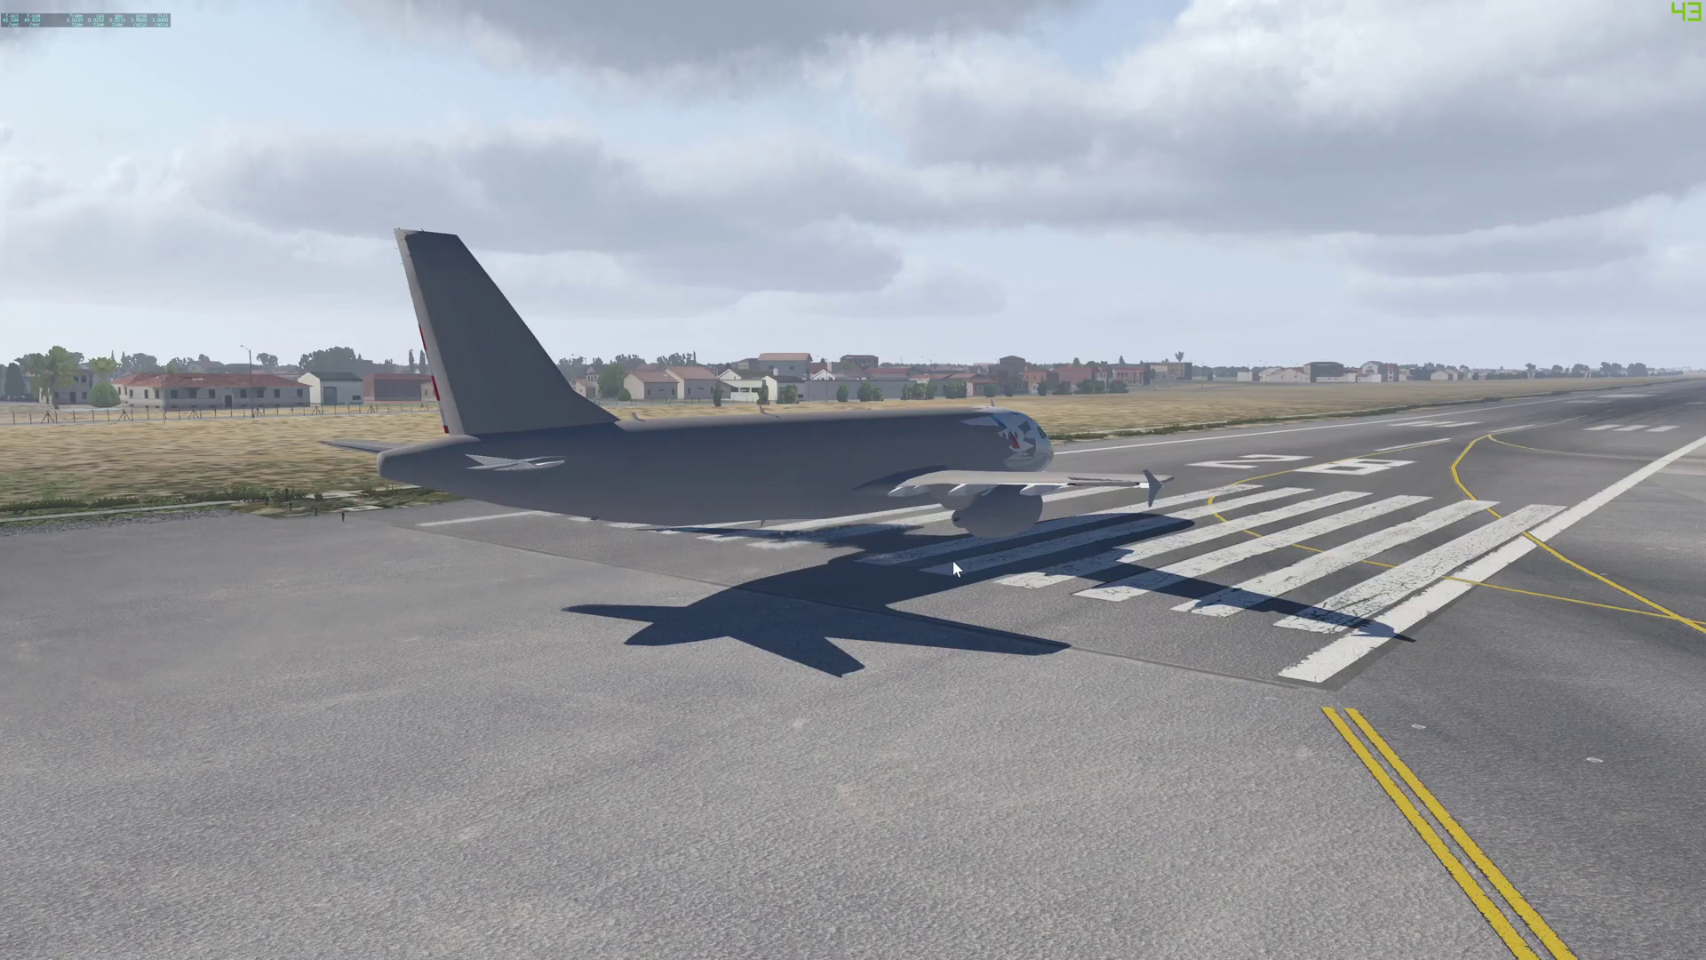
Step: Switch X-Plane from the external aircraft view to the cockpit view and look around the instrument panel
key("shift+9")
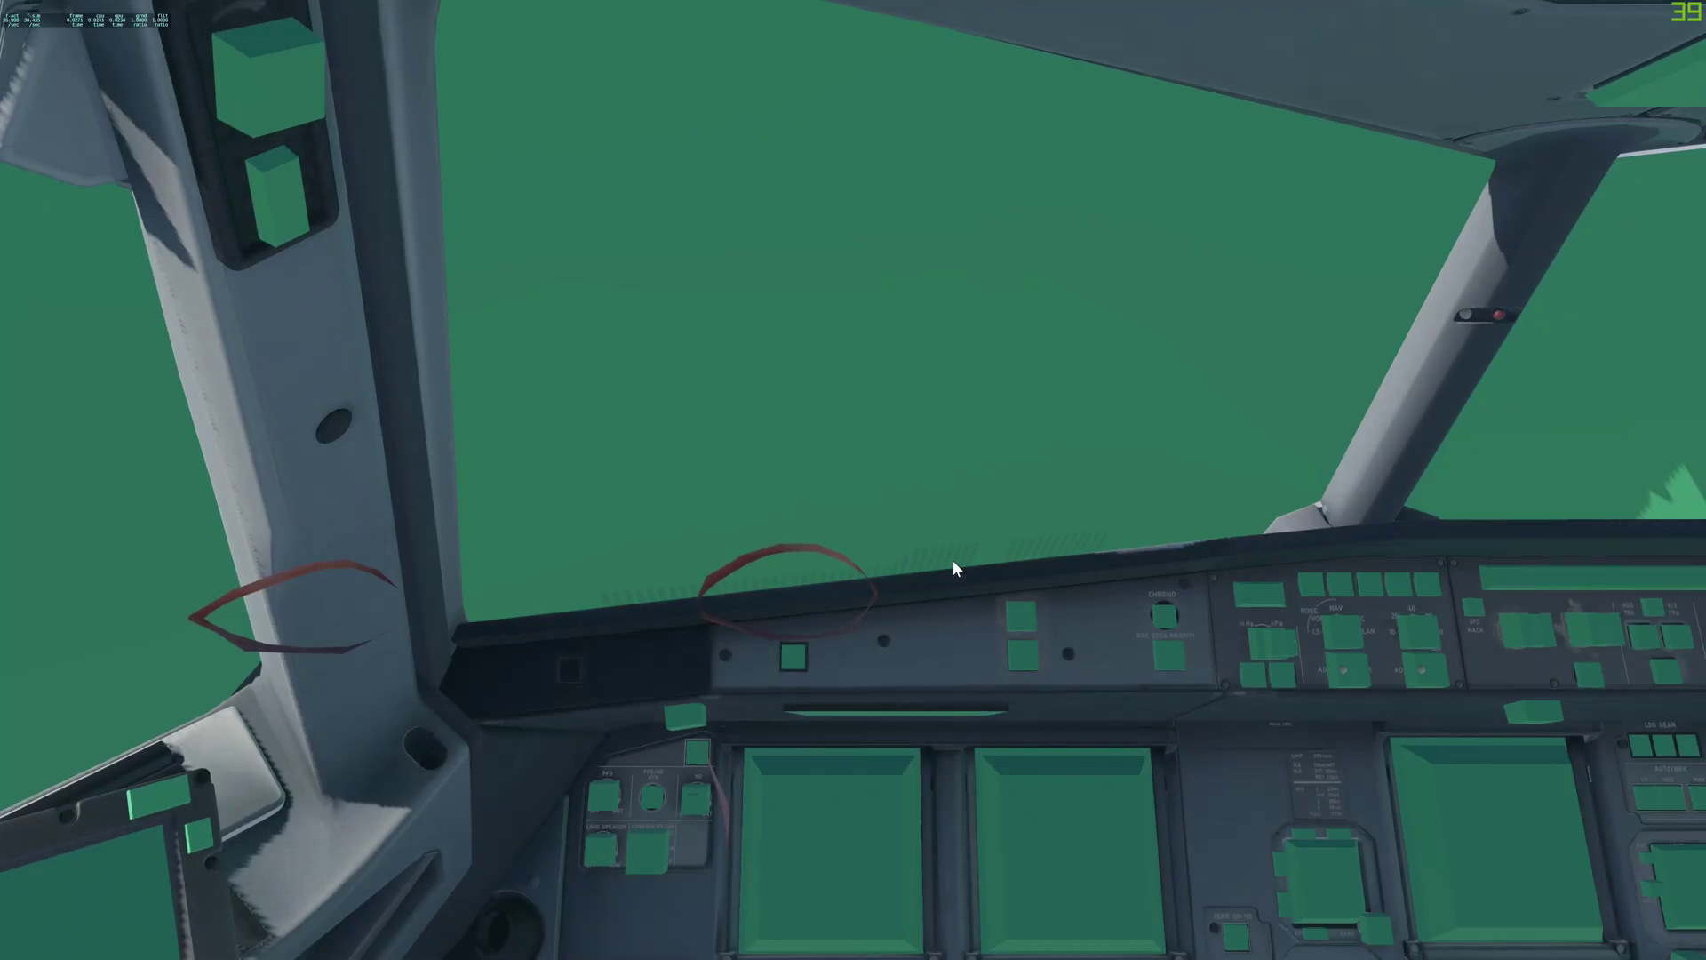
left_click_drag(951, 558, 1103, 616)
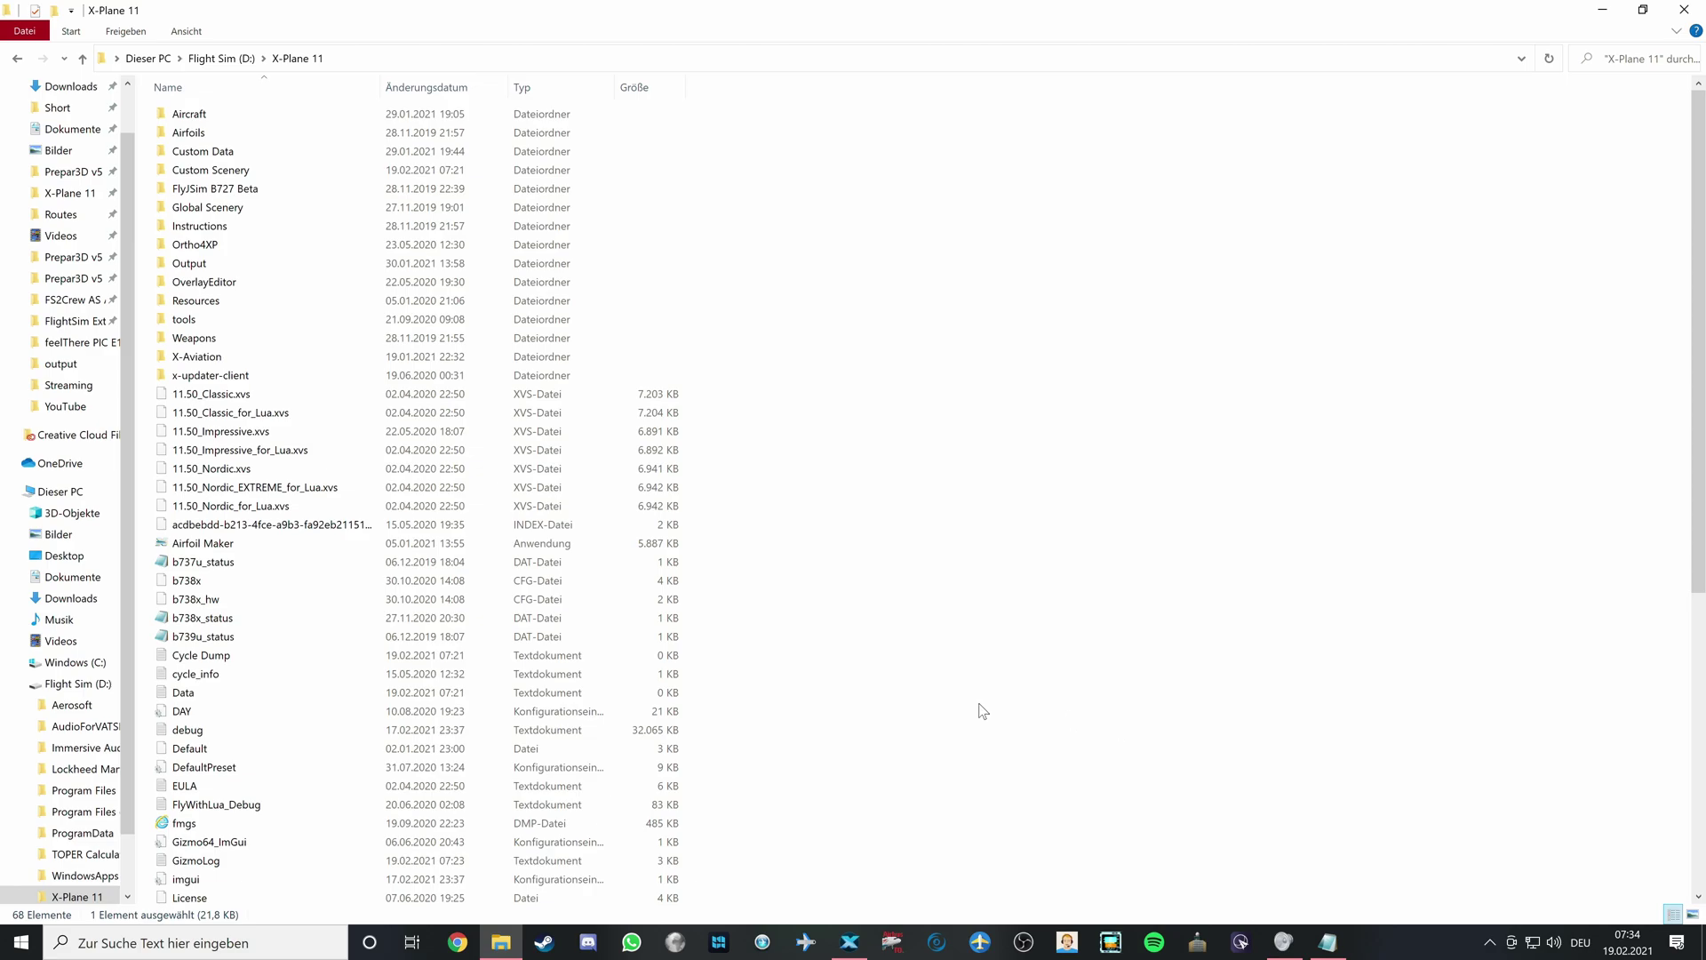
Step: Open the Log text file from the X-Plane 11 folder and skim its opening section
scroll(350, 695, "down", 3)
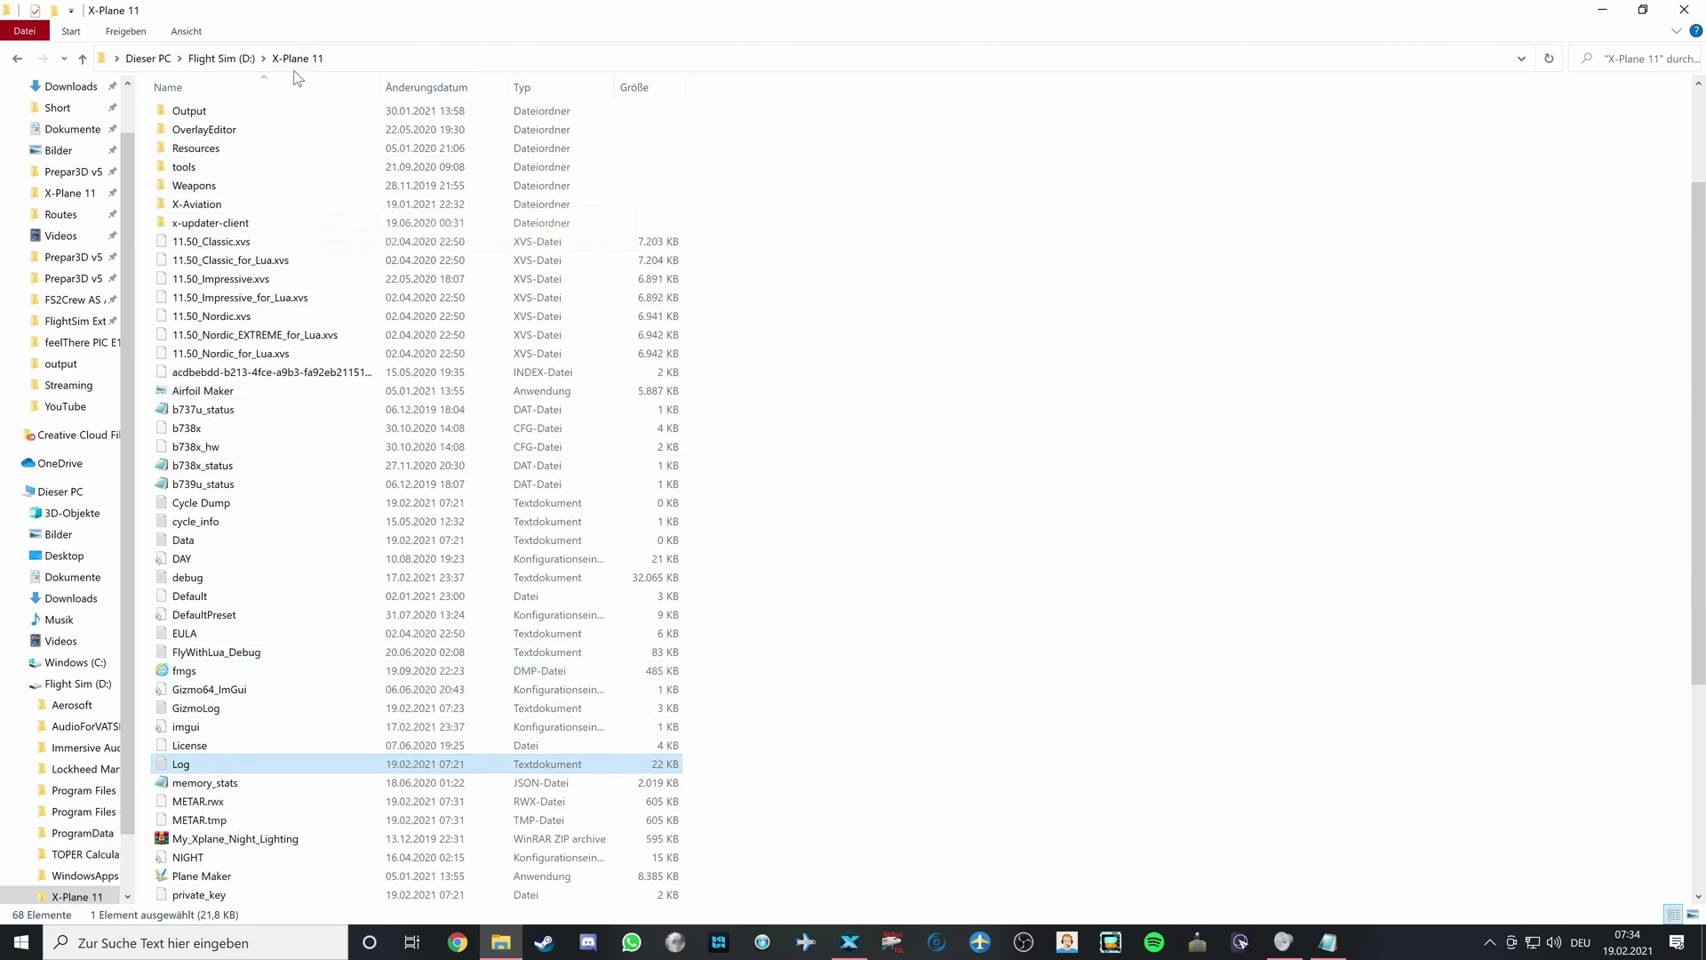
key("Return")
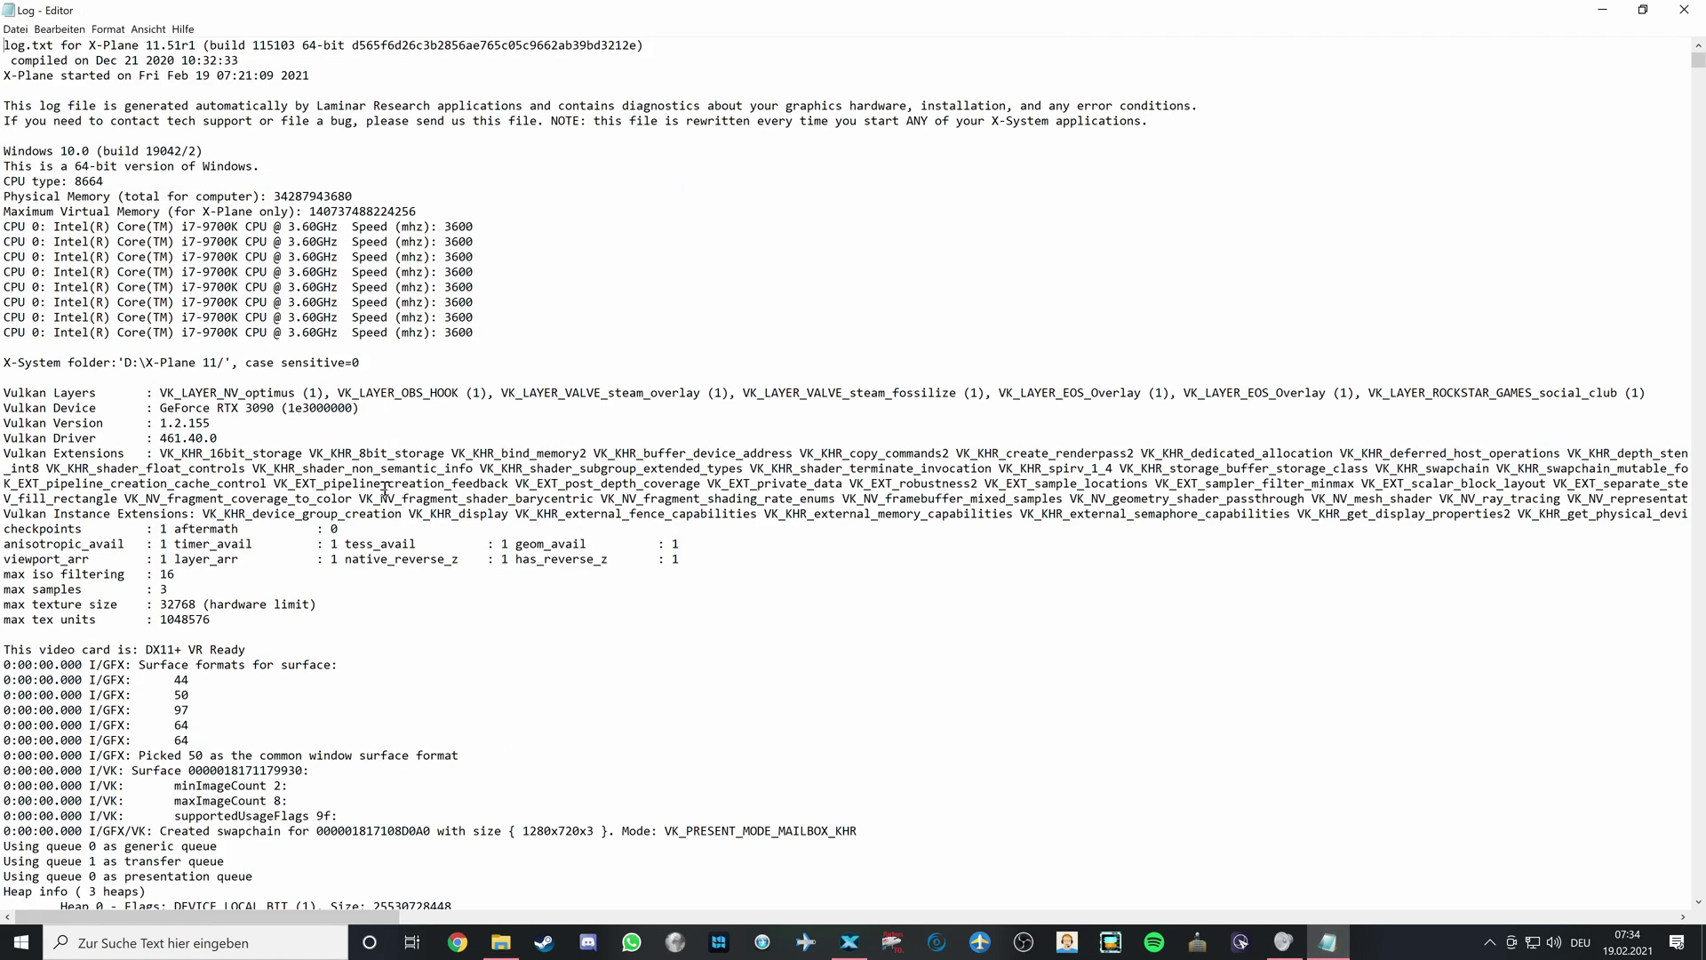
scroll(373, 391, "down", 6)
scroll(728, 431, "up", 5)
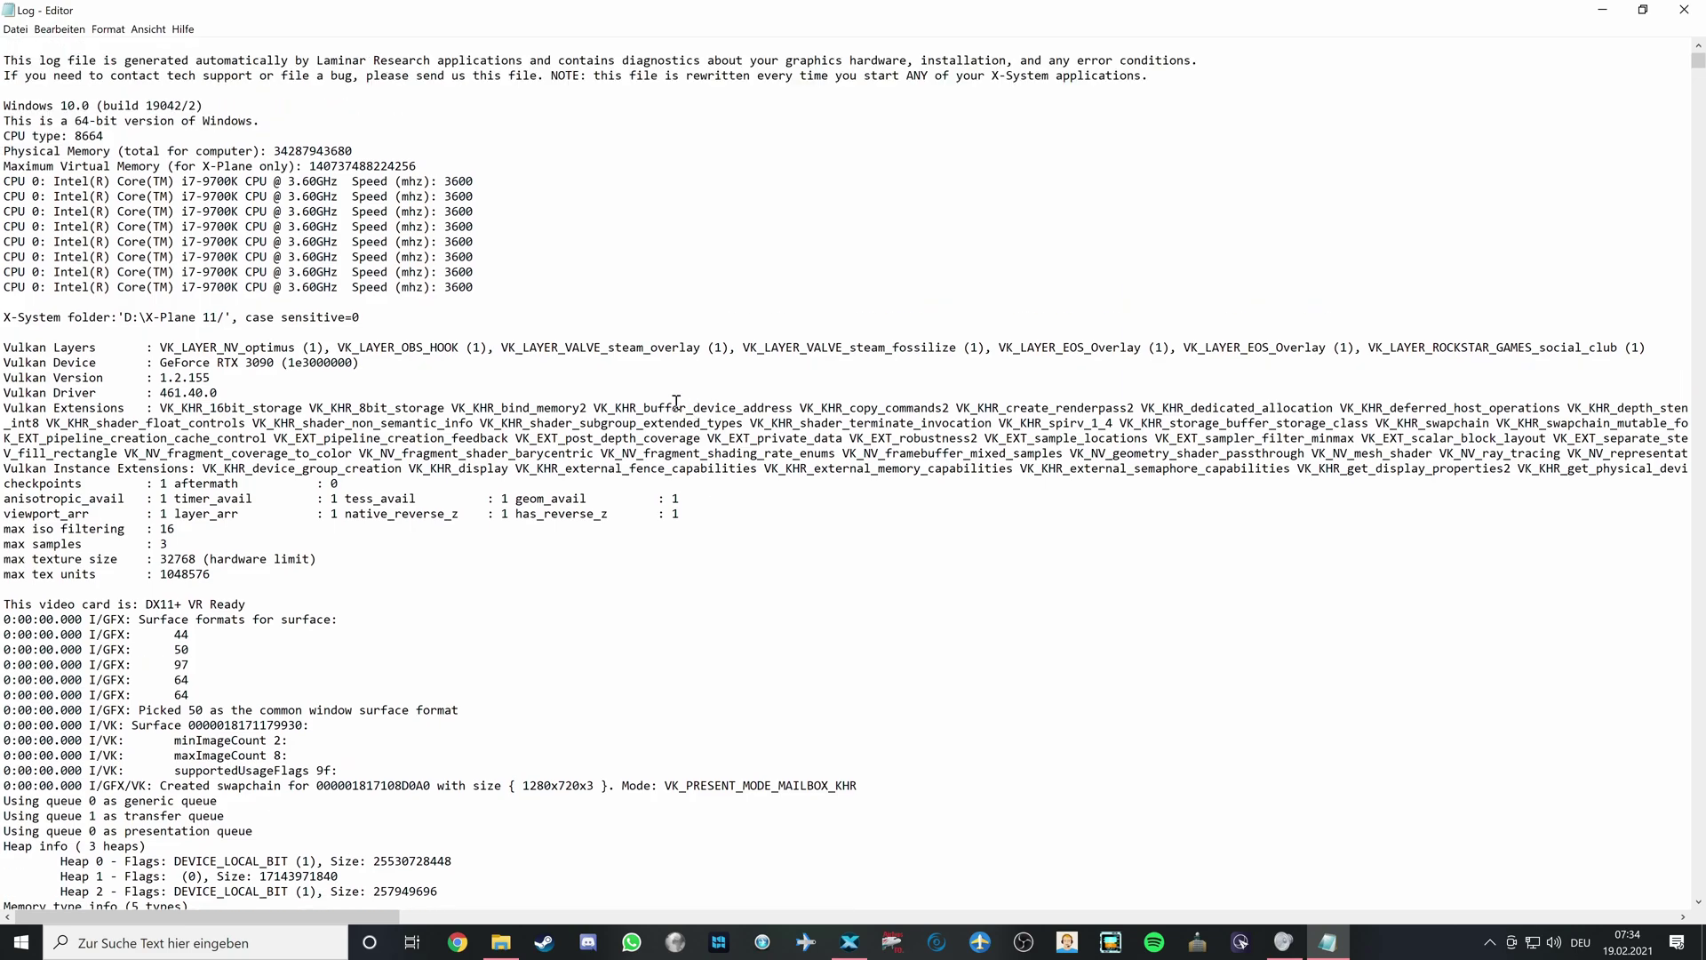
Step: Search the log downward for every occurrence of "cef" and close the log file
key("ctrl+f")
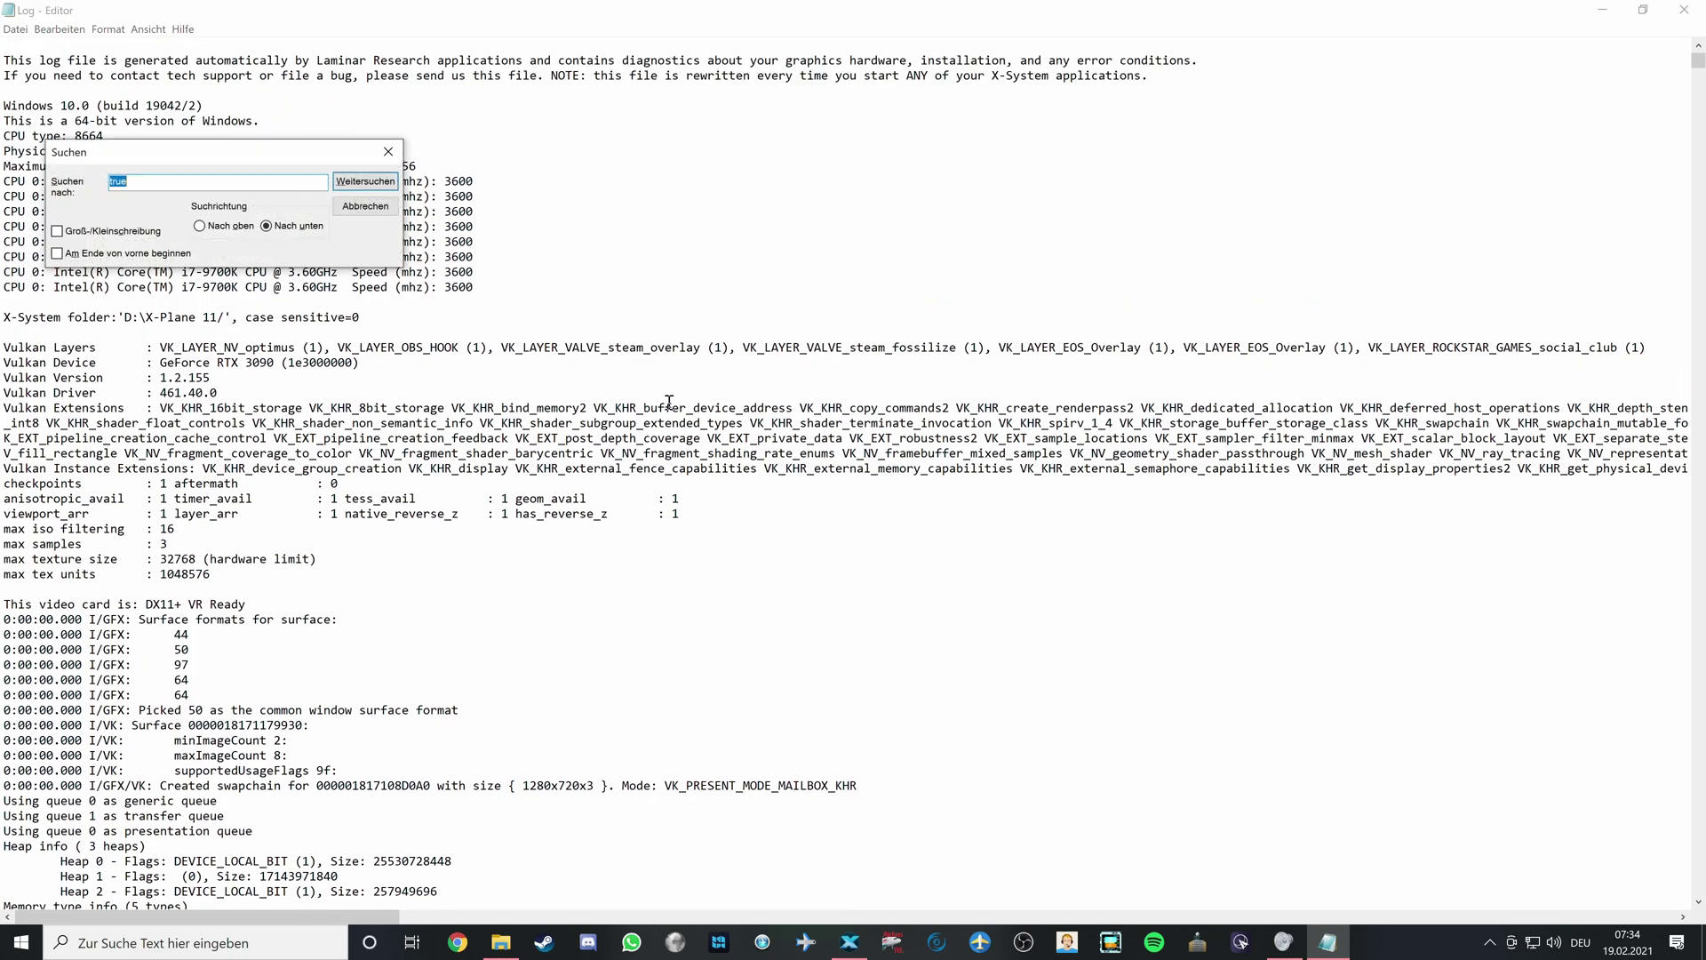
type("cef")
key("Return")
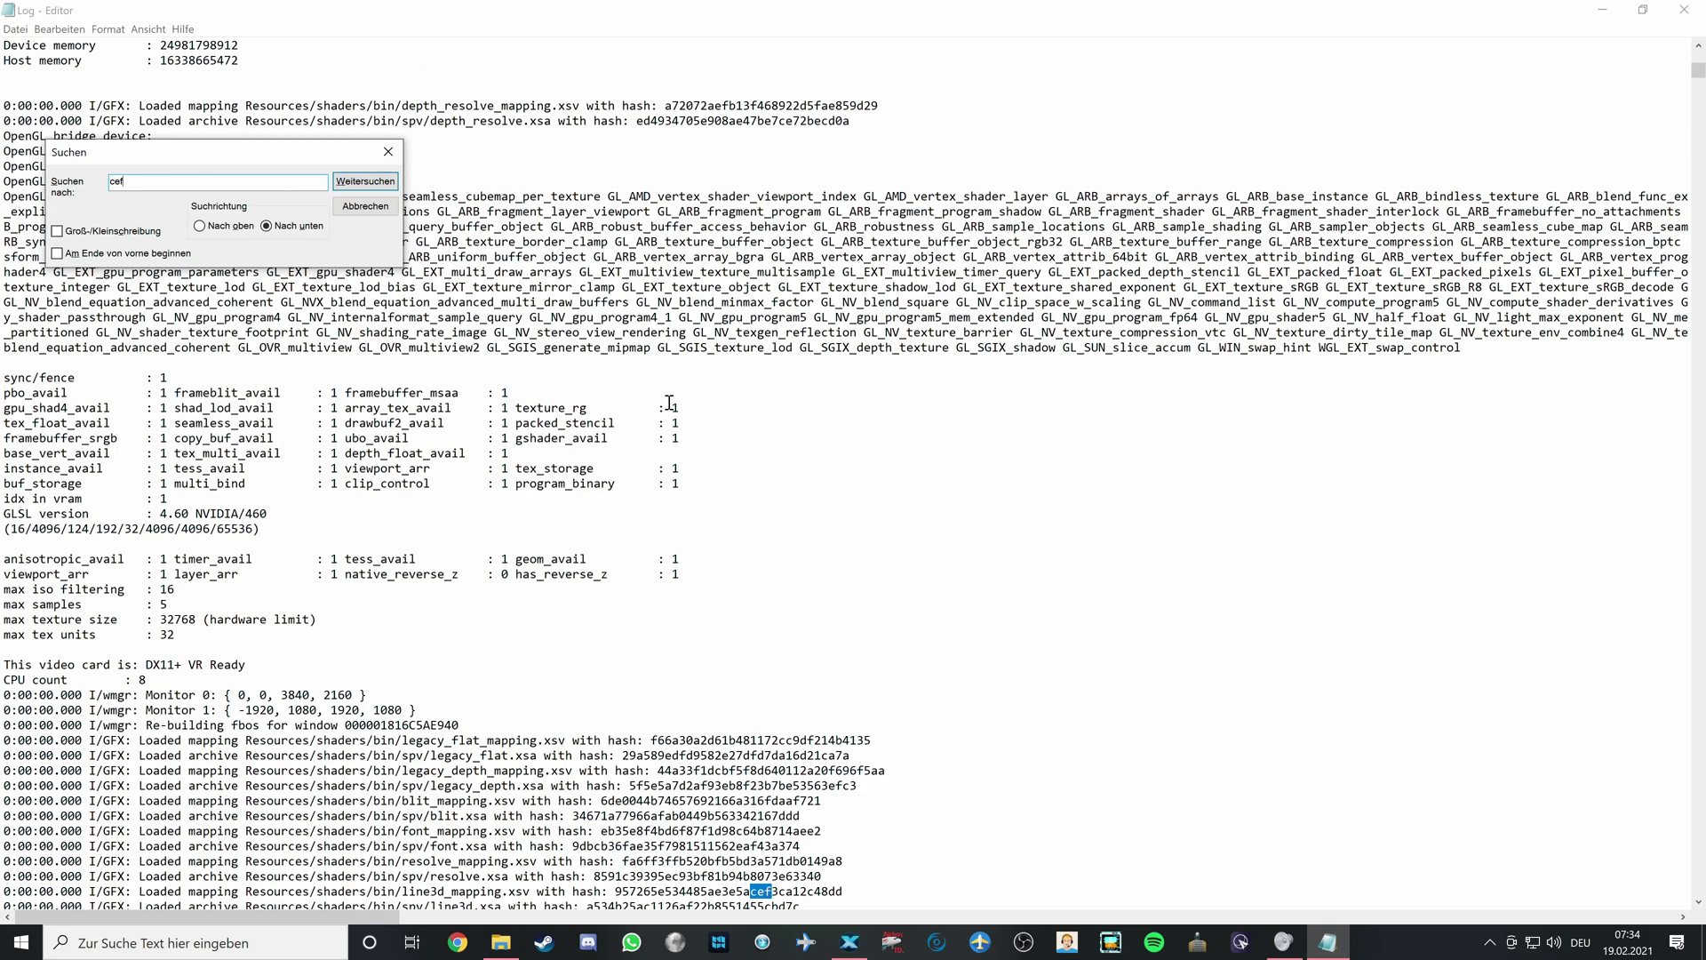
key("Return")
key("Return")
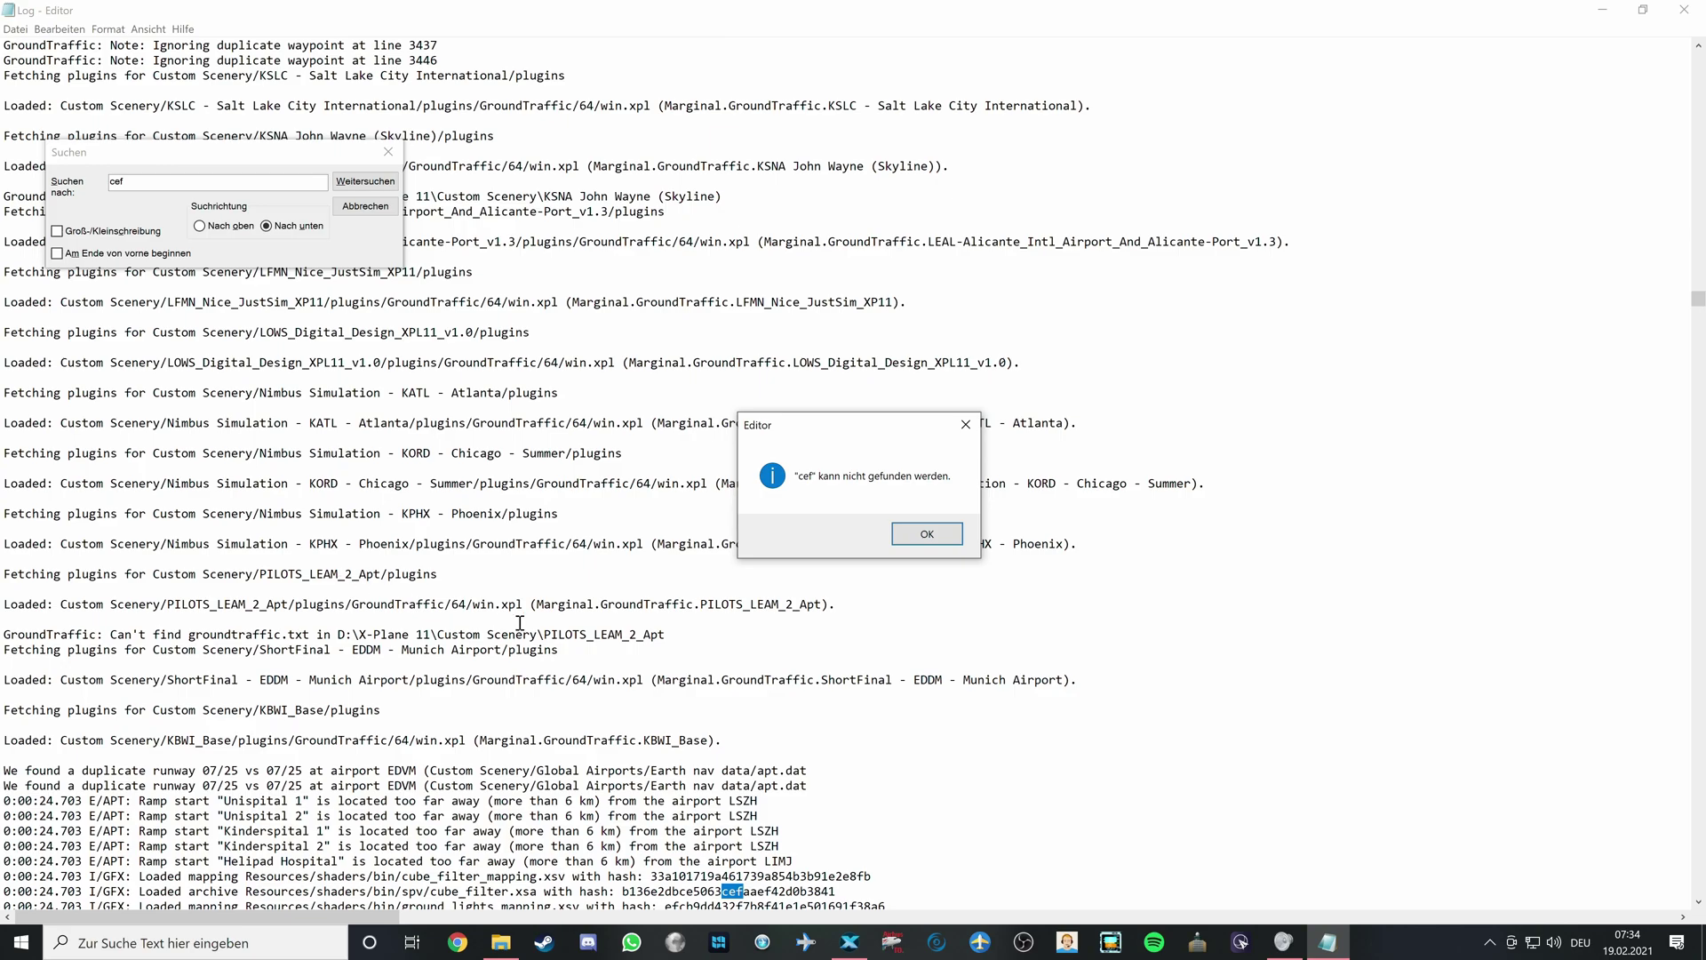
left_click(926, 533)
left_click(388, 152)
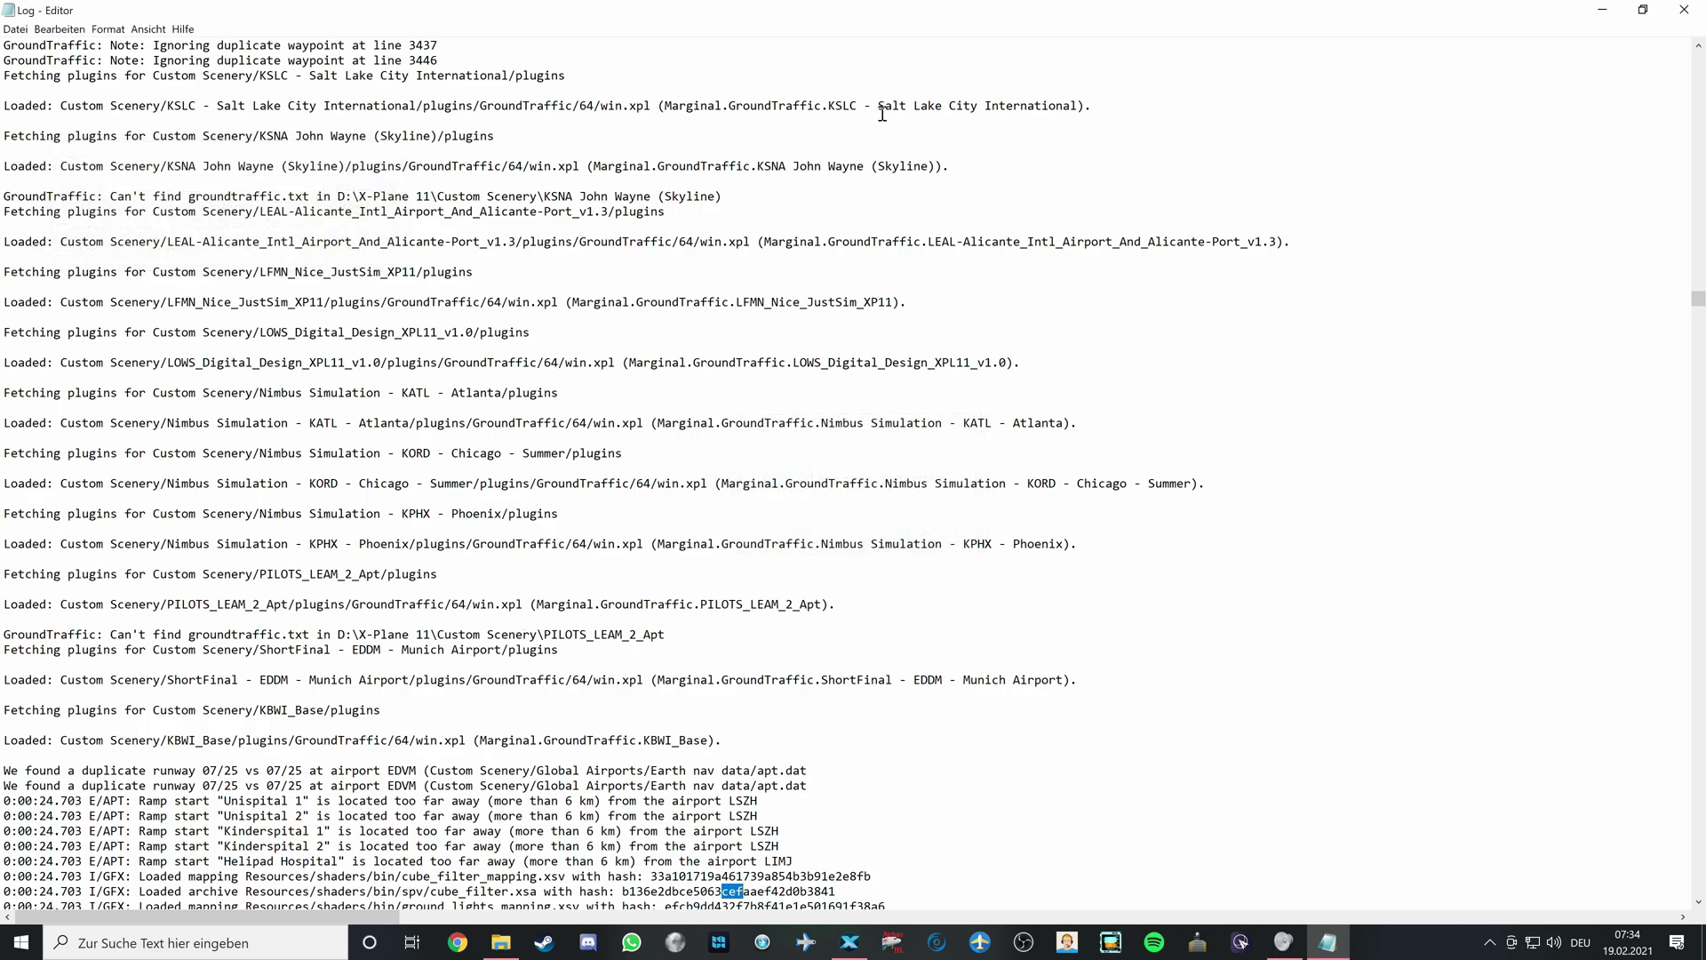
left_click(1685, 10)
Step: Open the plugins folder inside the Resources folder of X-Plane 11
scroll(226, 324, "up", 3)
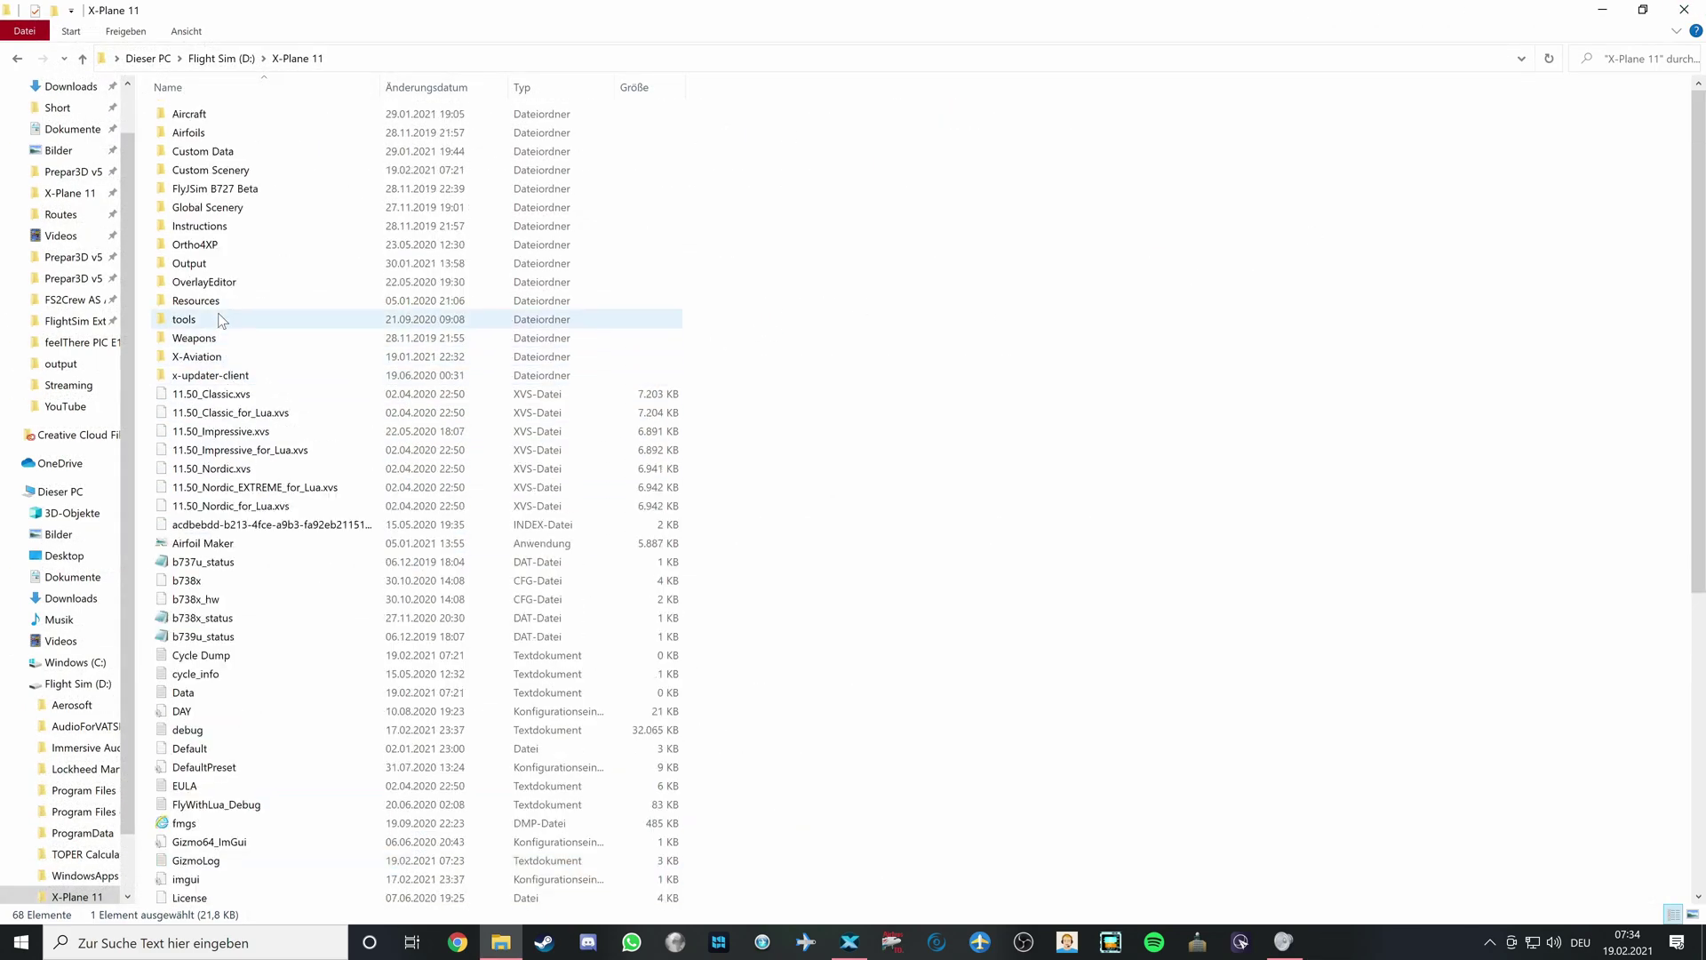
double_click(218, 301)
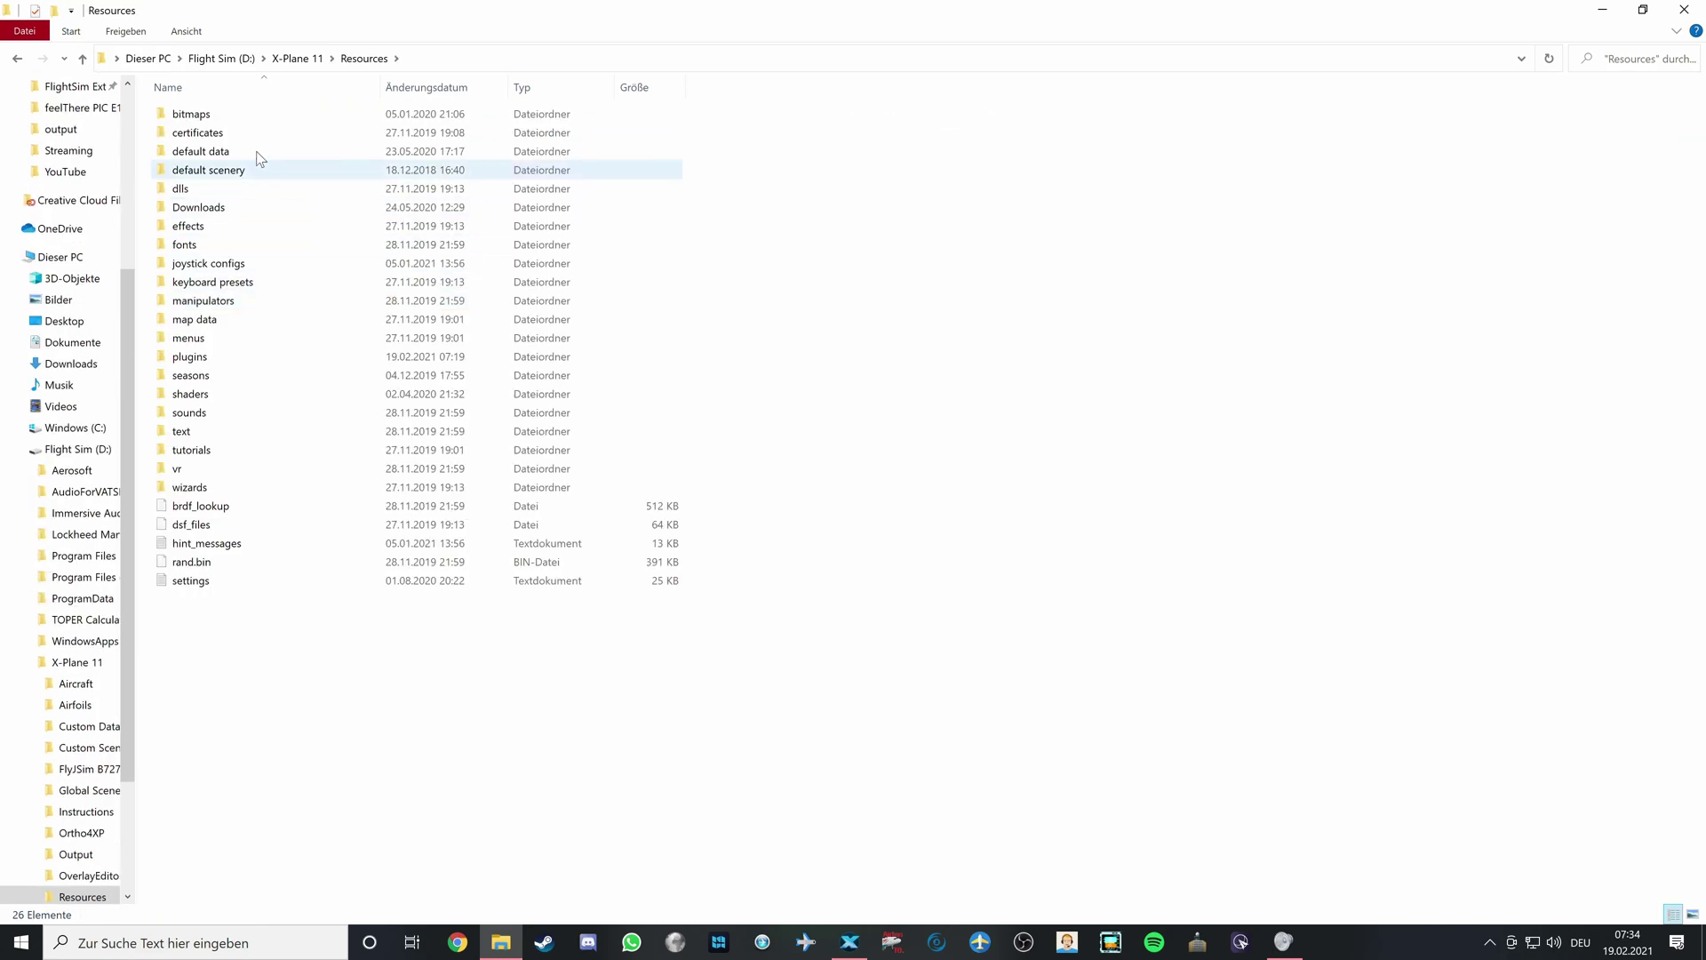
double_click(217, 358)
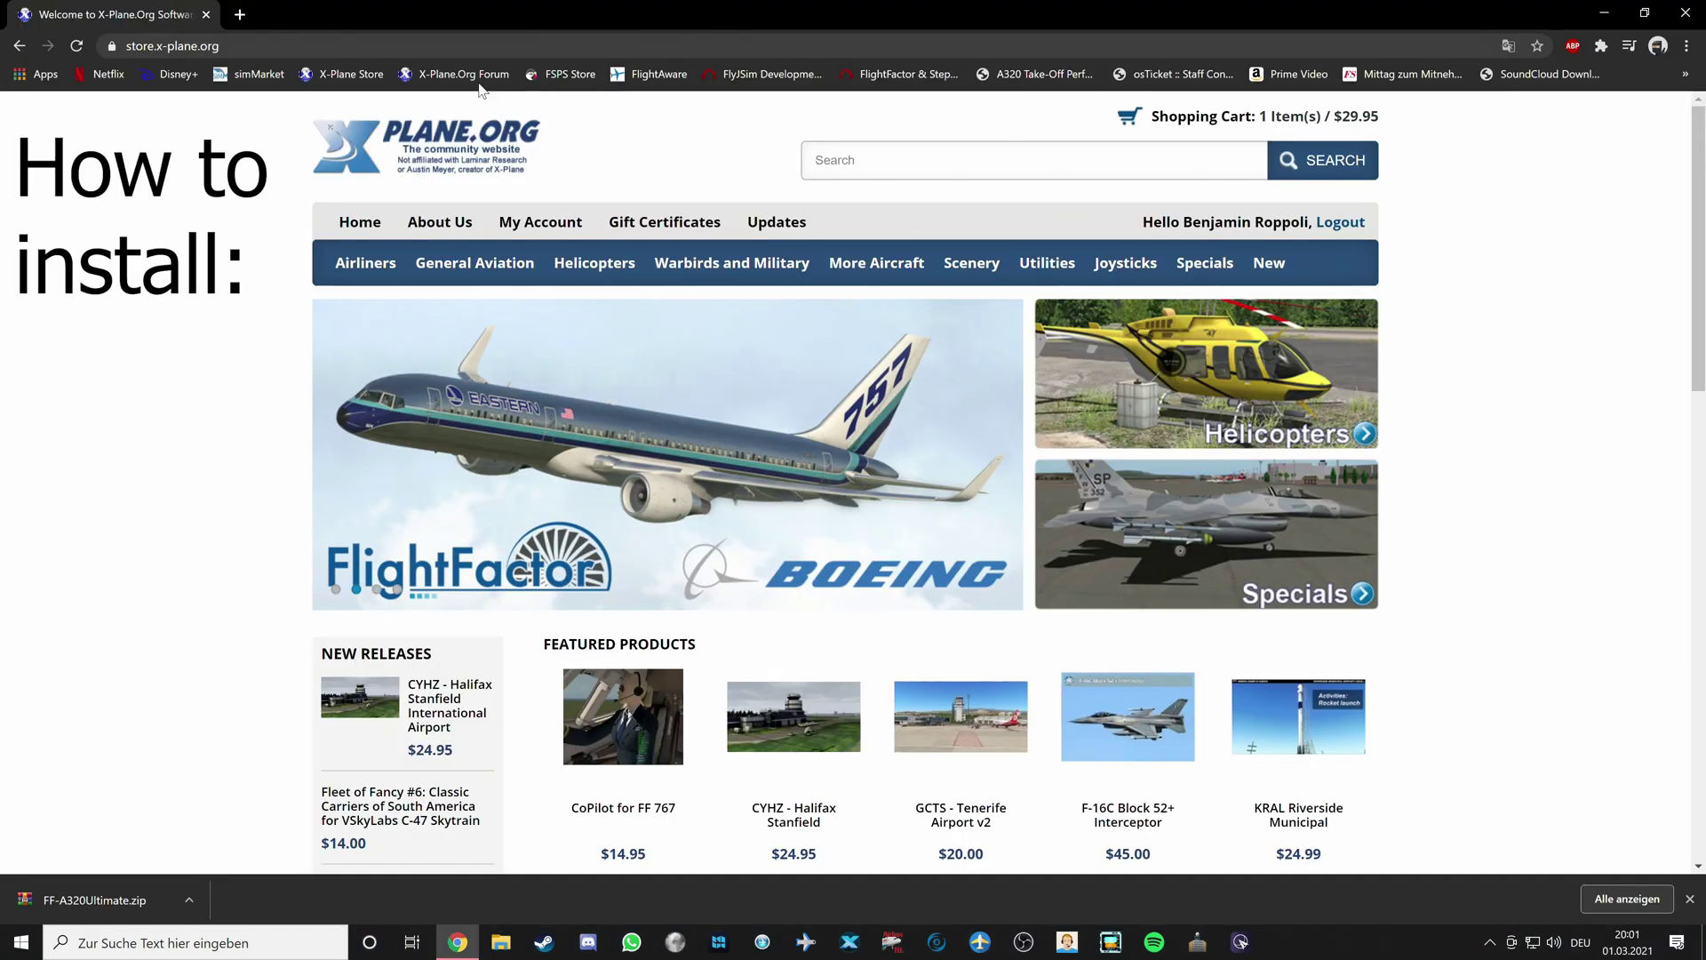
Step: Open the downloaded FF-A320Ultimate.zip, and open the FlightFactor A320 Ultimate folder inside X-Plane 11's Aircraft folder
left_click(105, 915)
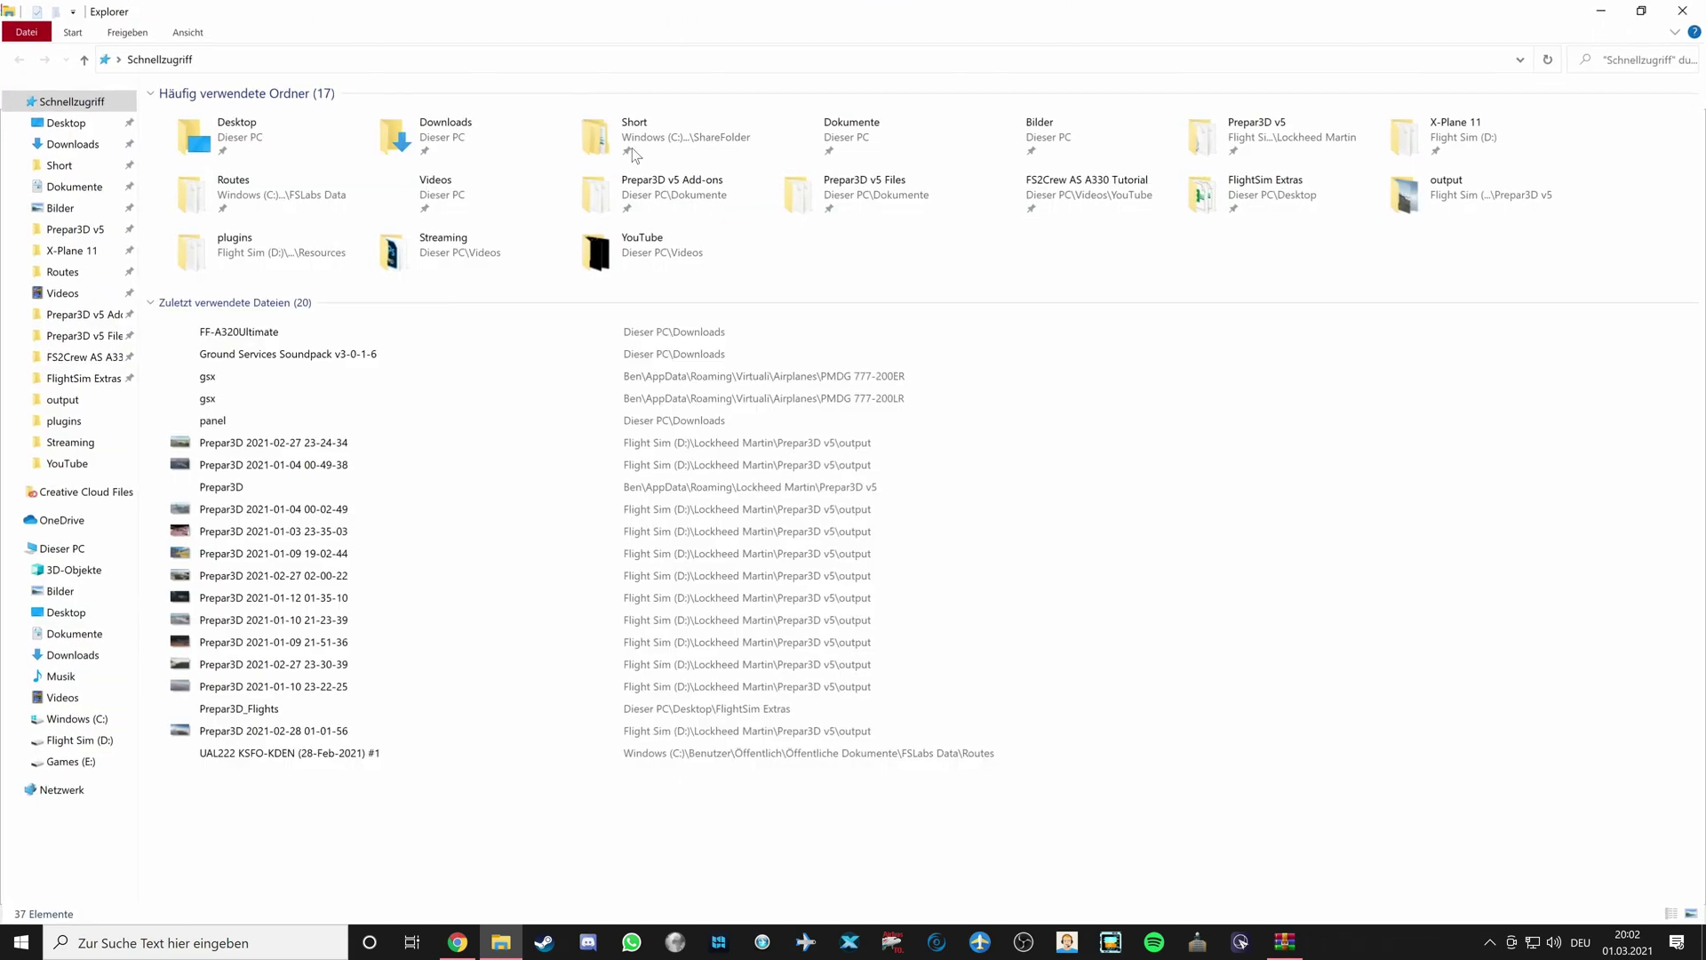
left_click(67, 253)
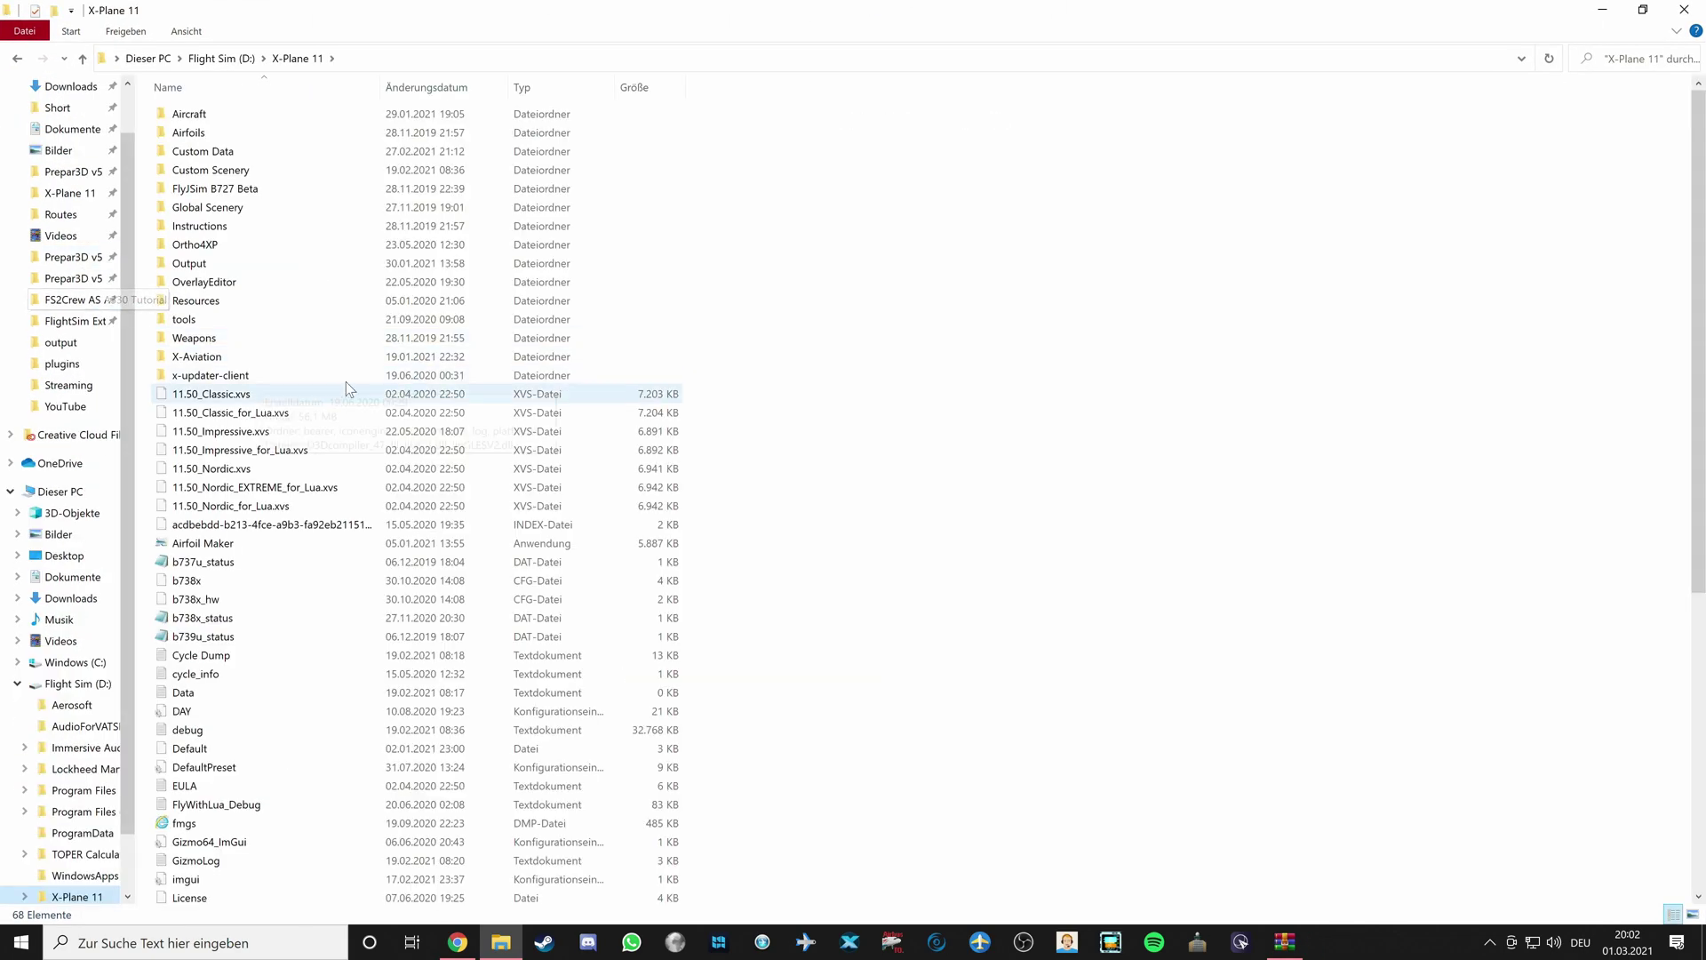
double_click(246, 122)
left_click(297, 58)
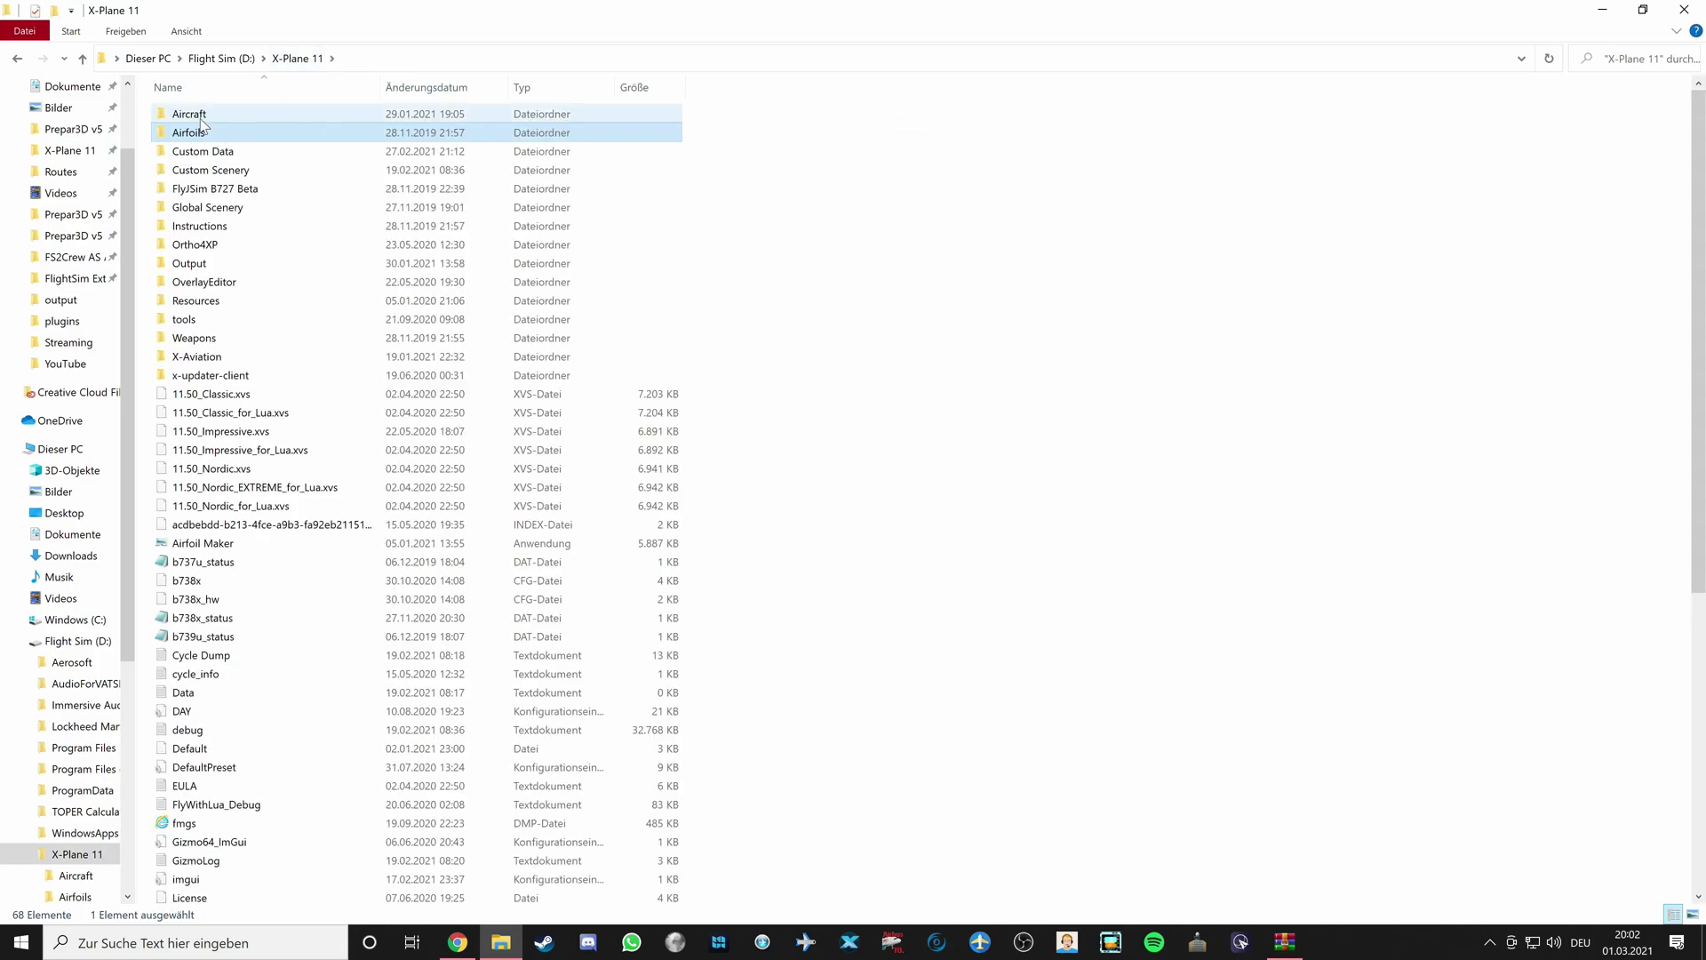
double_click(267, 132)
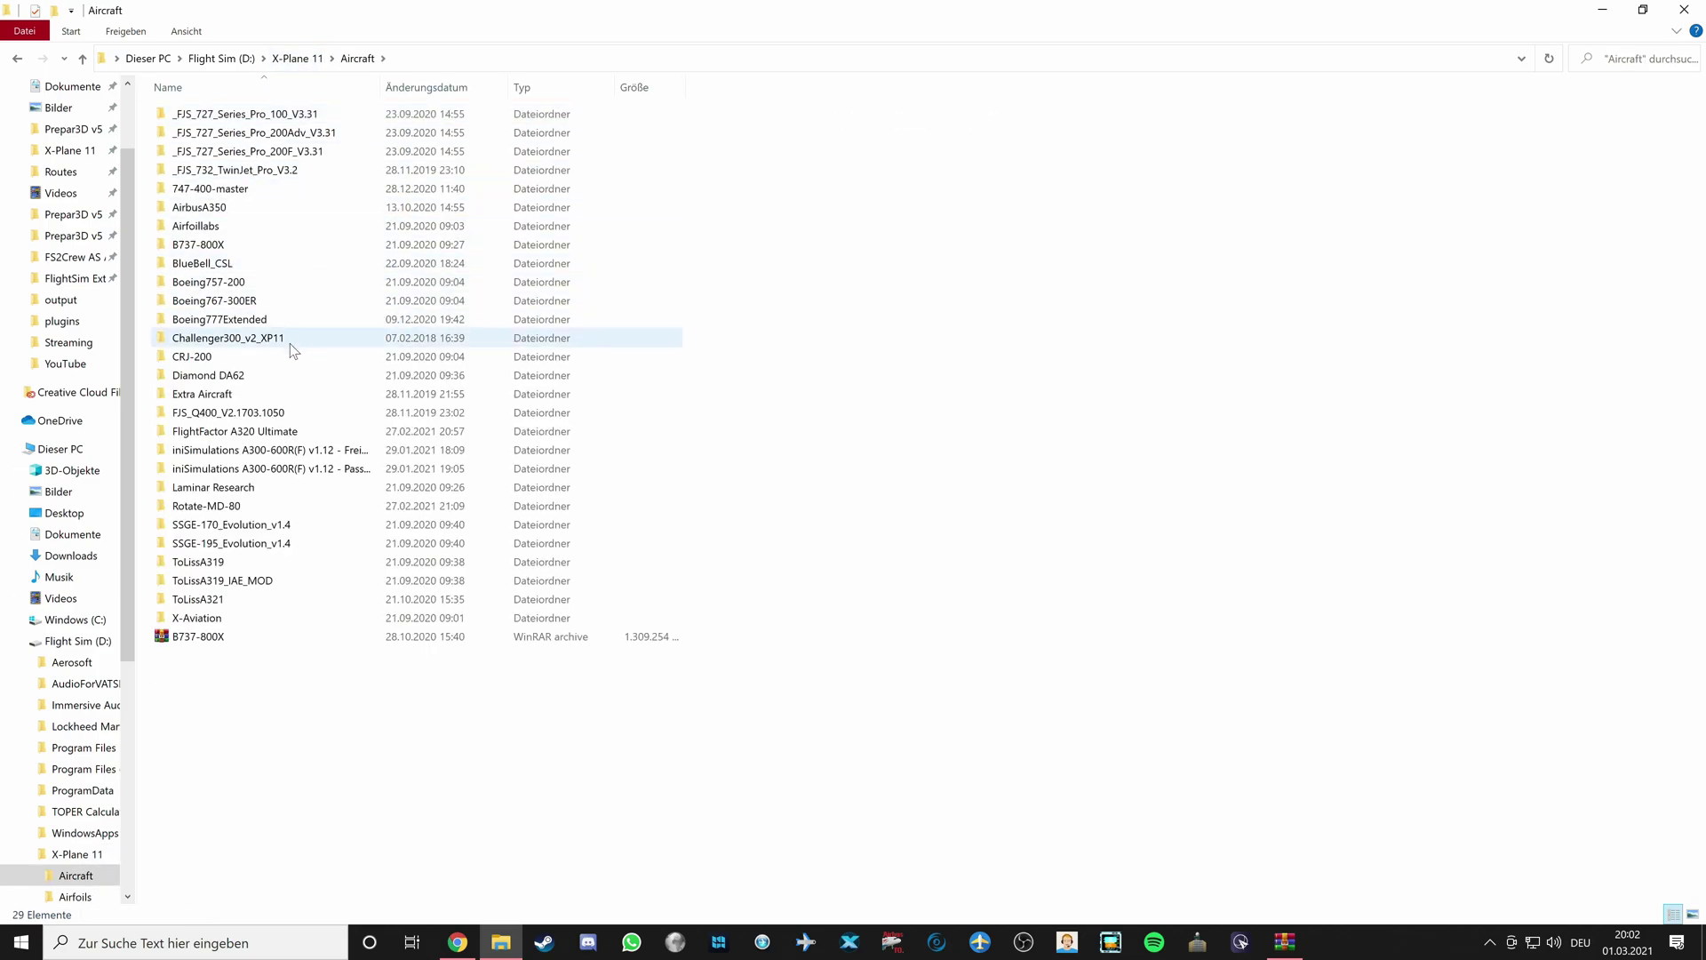
double_click(277, 437)
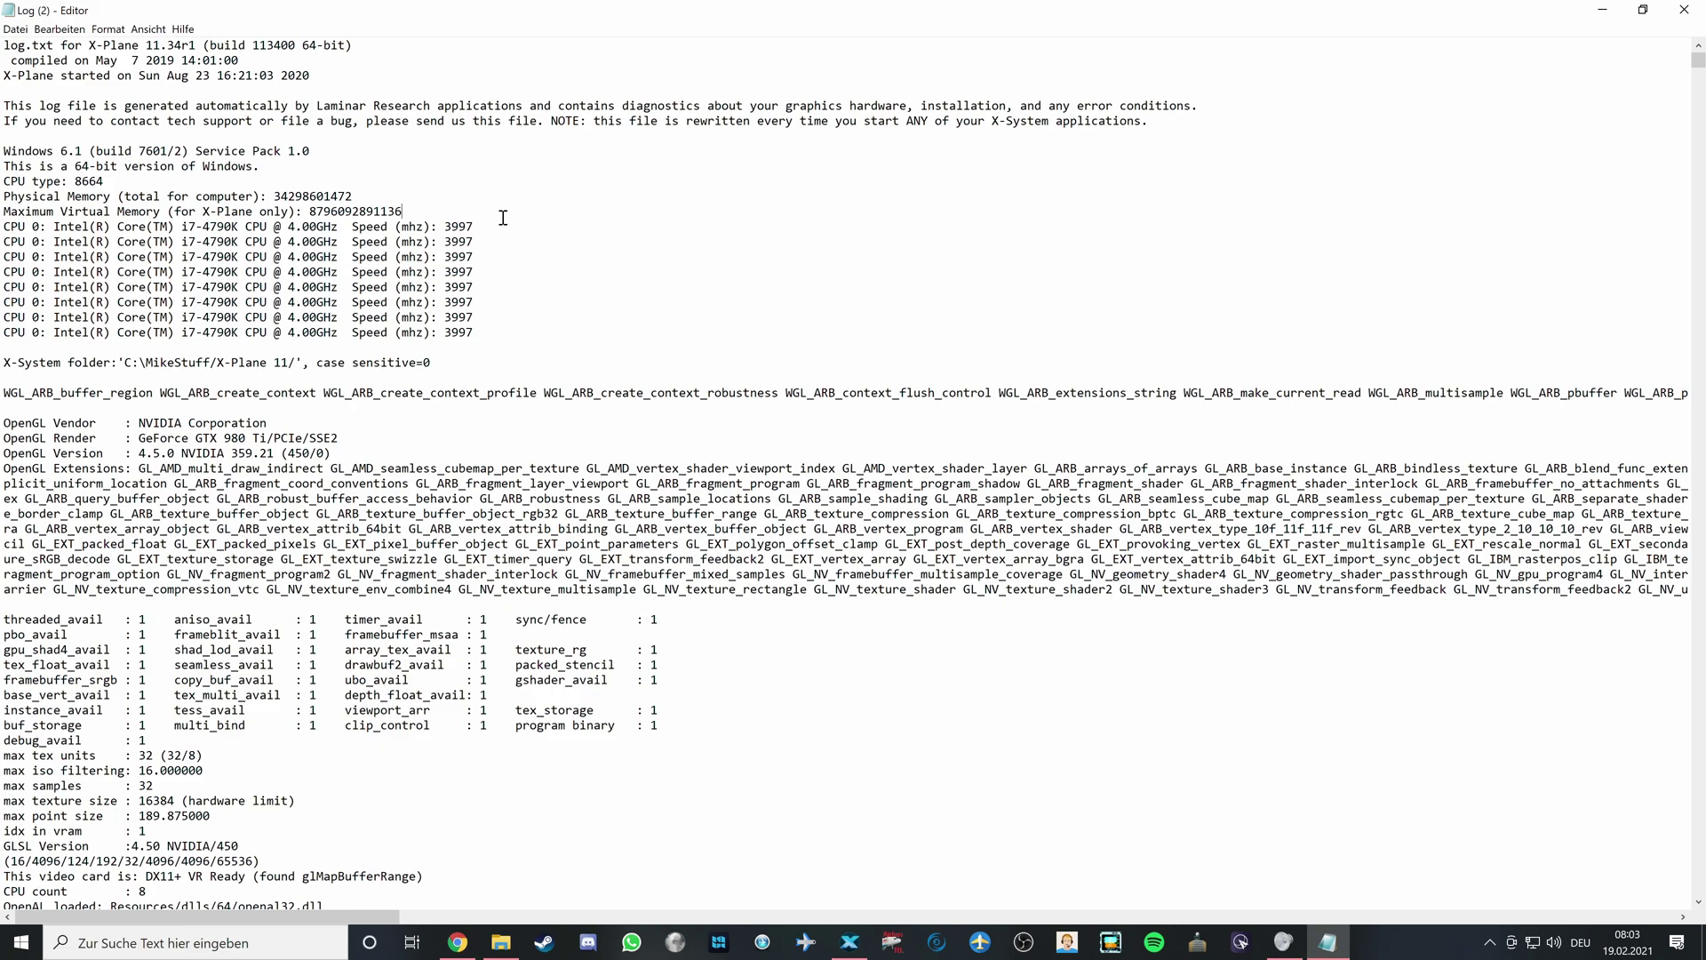
Step: Search the Log (2) file for "1114" down to the Telluride_Regional_Airport plugin error line
left_click(190, 46)
left_click(351, 75)
key("ctrl+f")
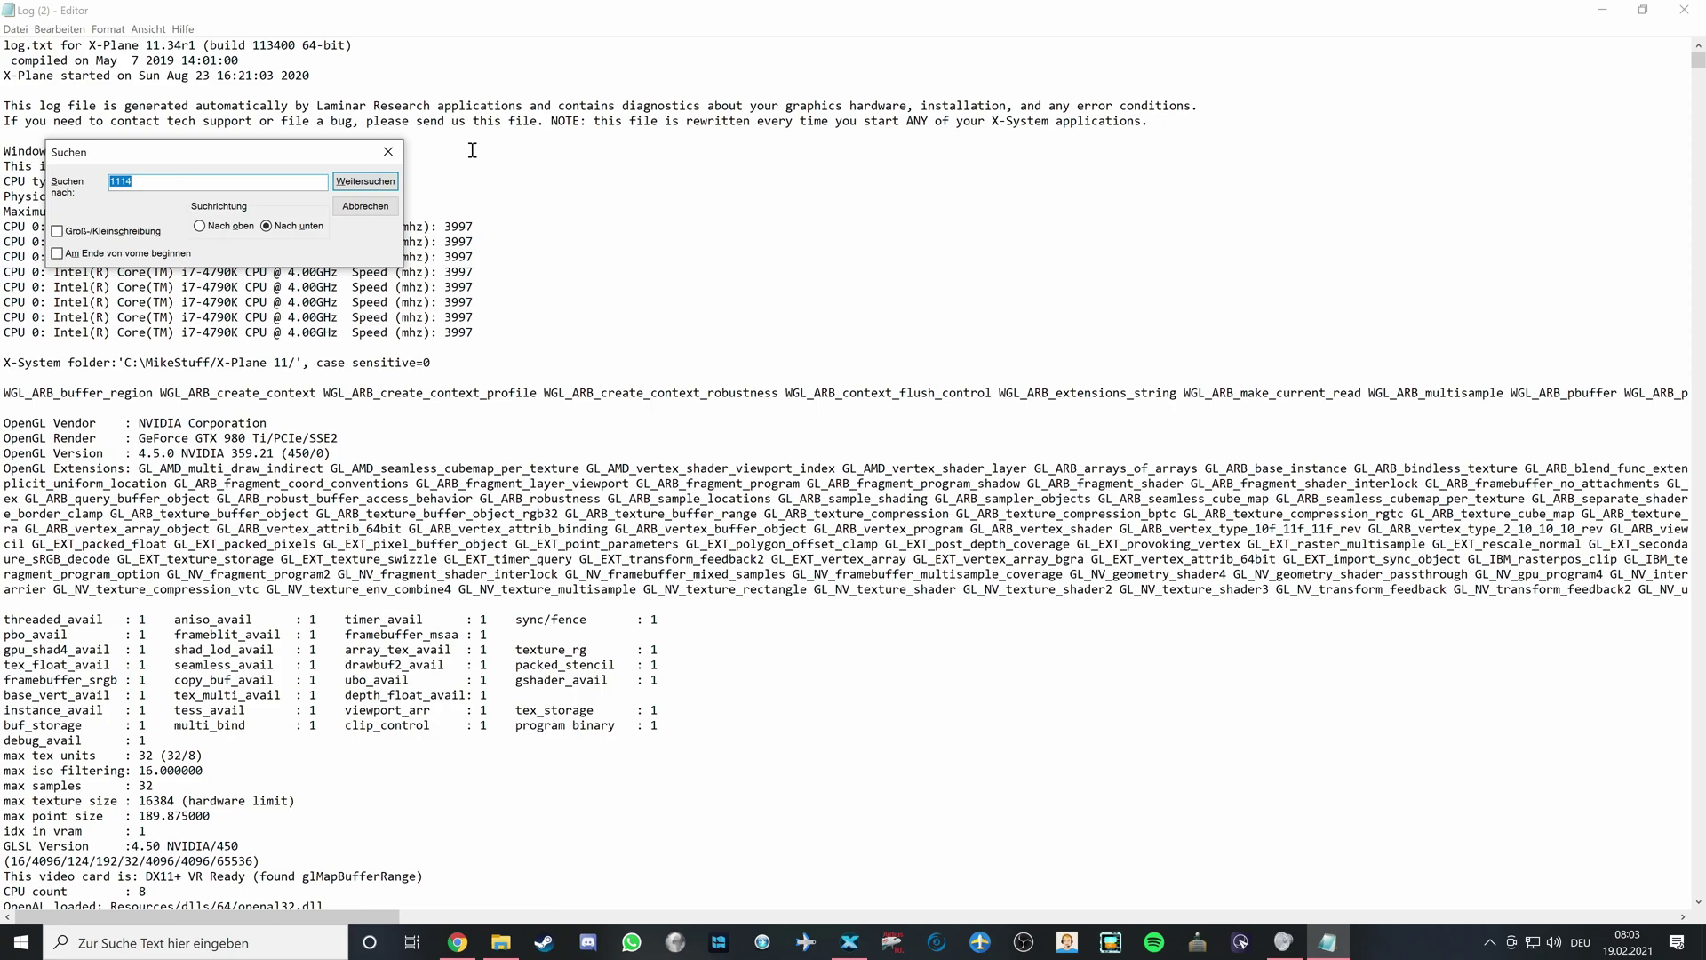
key("Return")
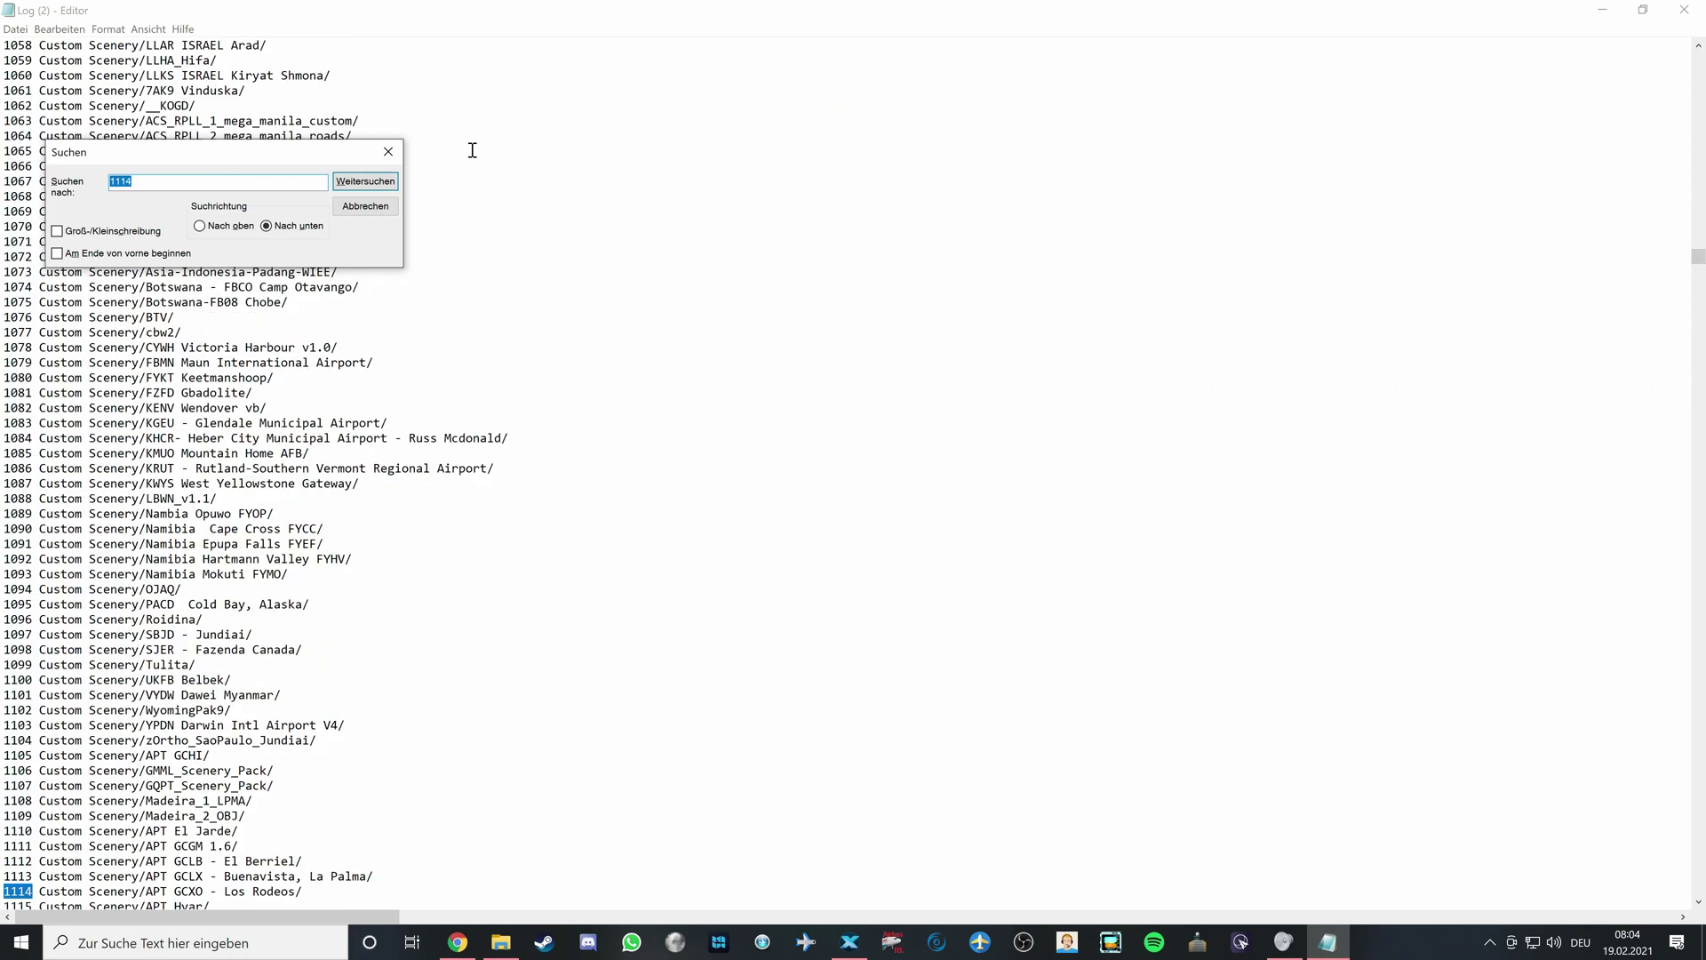
key("Return")
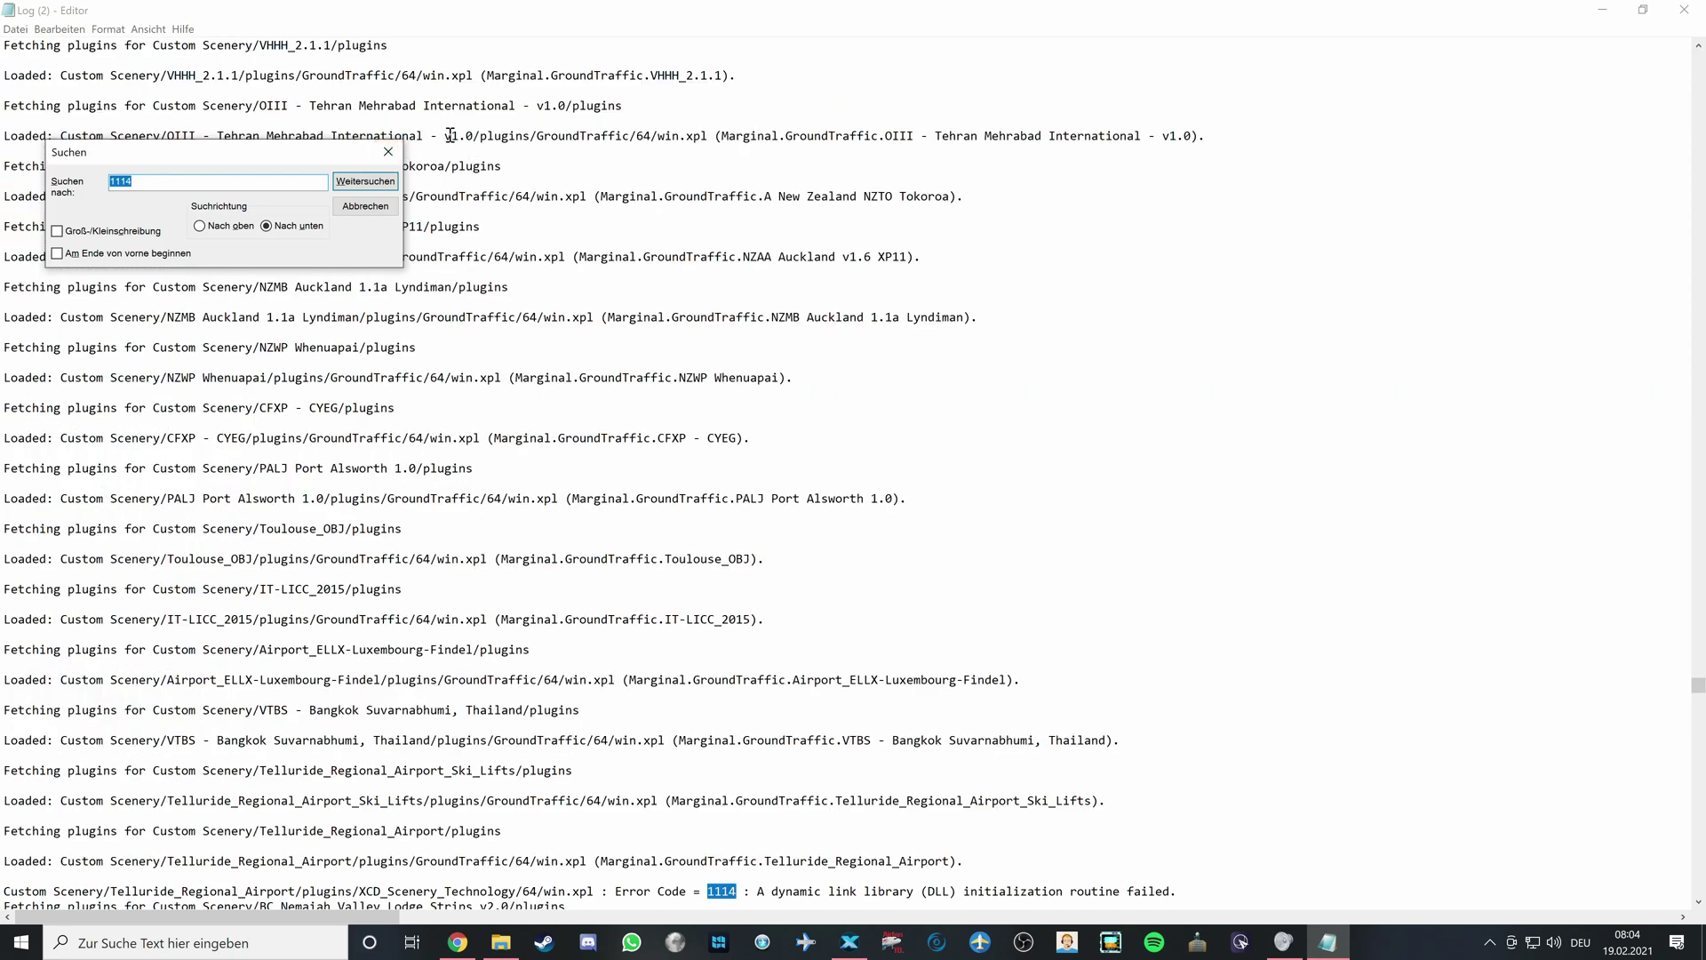
left_click(388, 151)
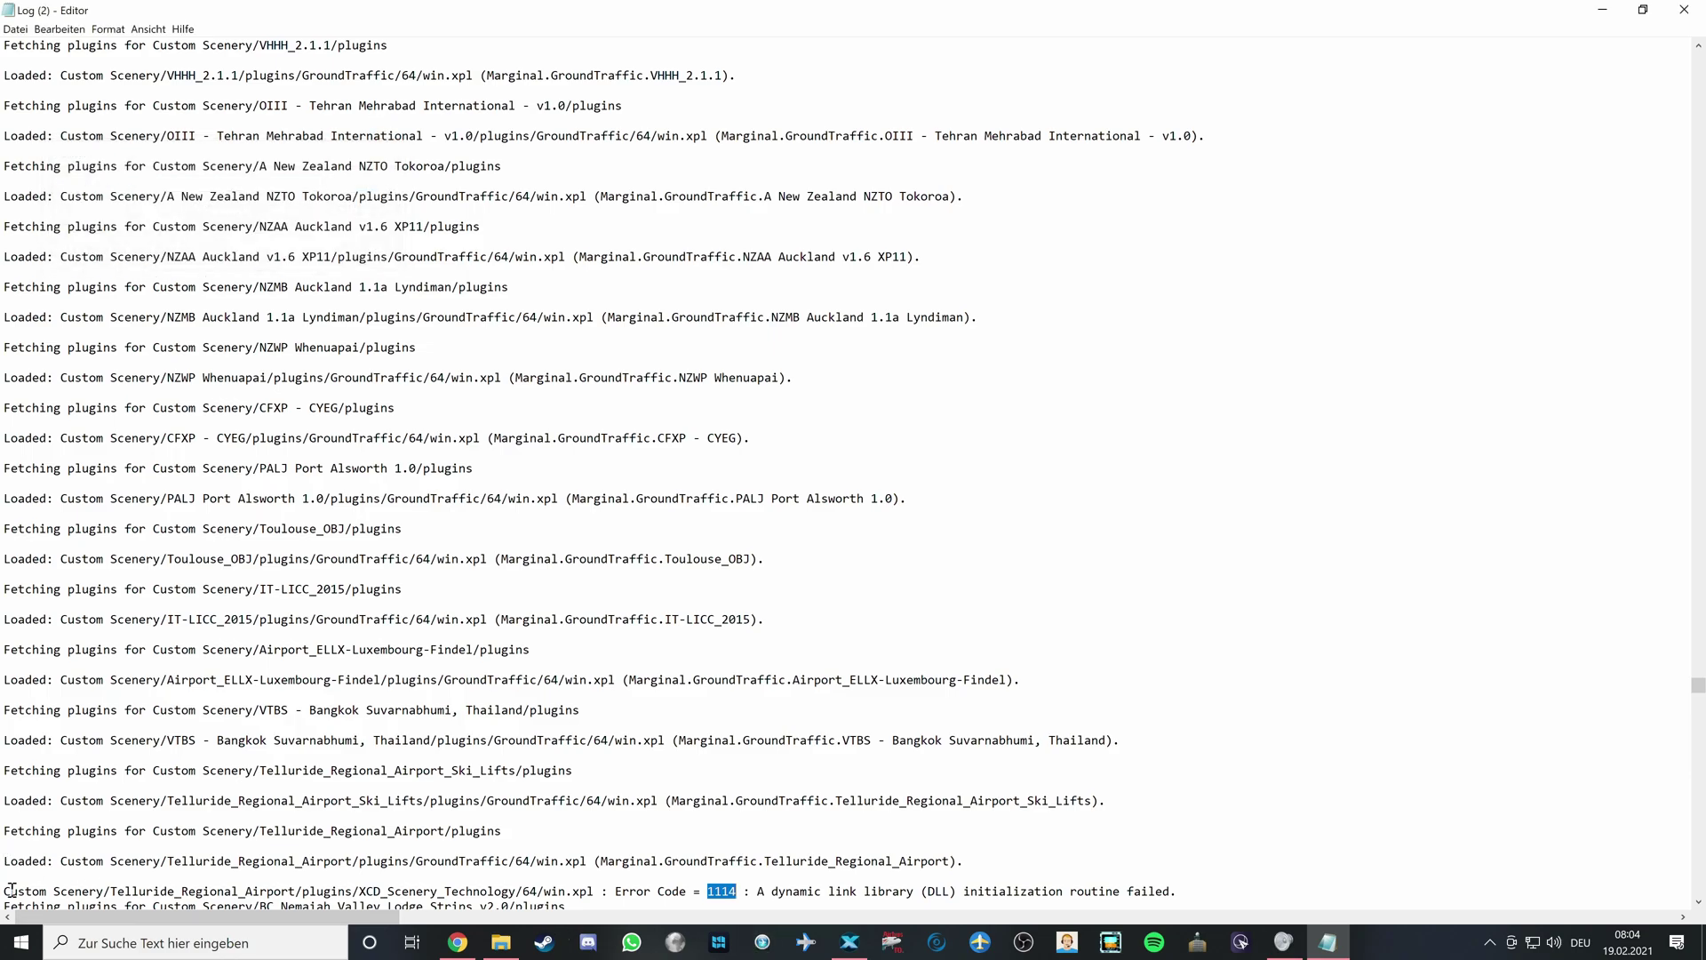
Step: Examine the scenery plugin error entries starting at Telluride_Regional_Airport, highlighting the error code 1114 in its line
left_click_drag(6, 891, 657, 793)
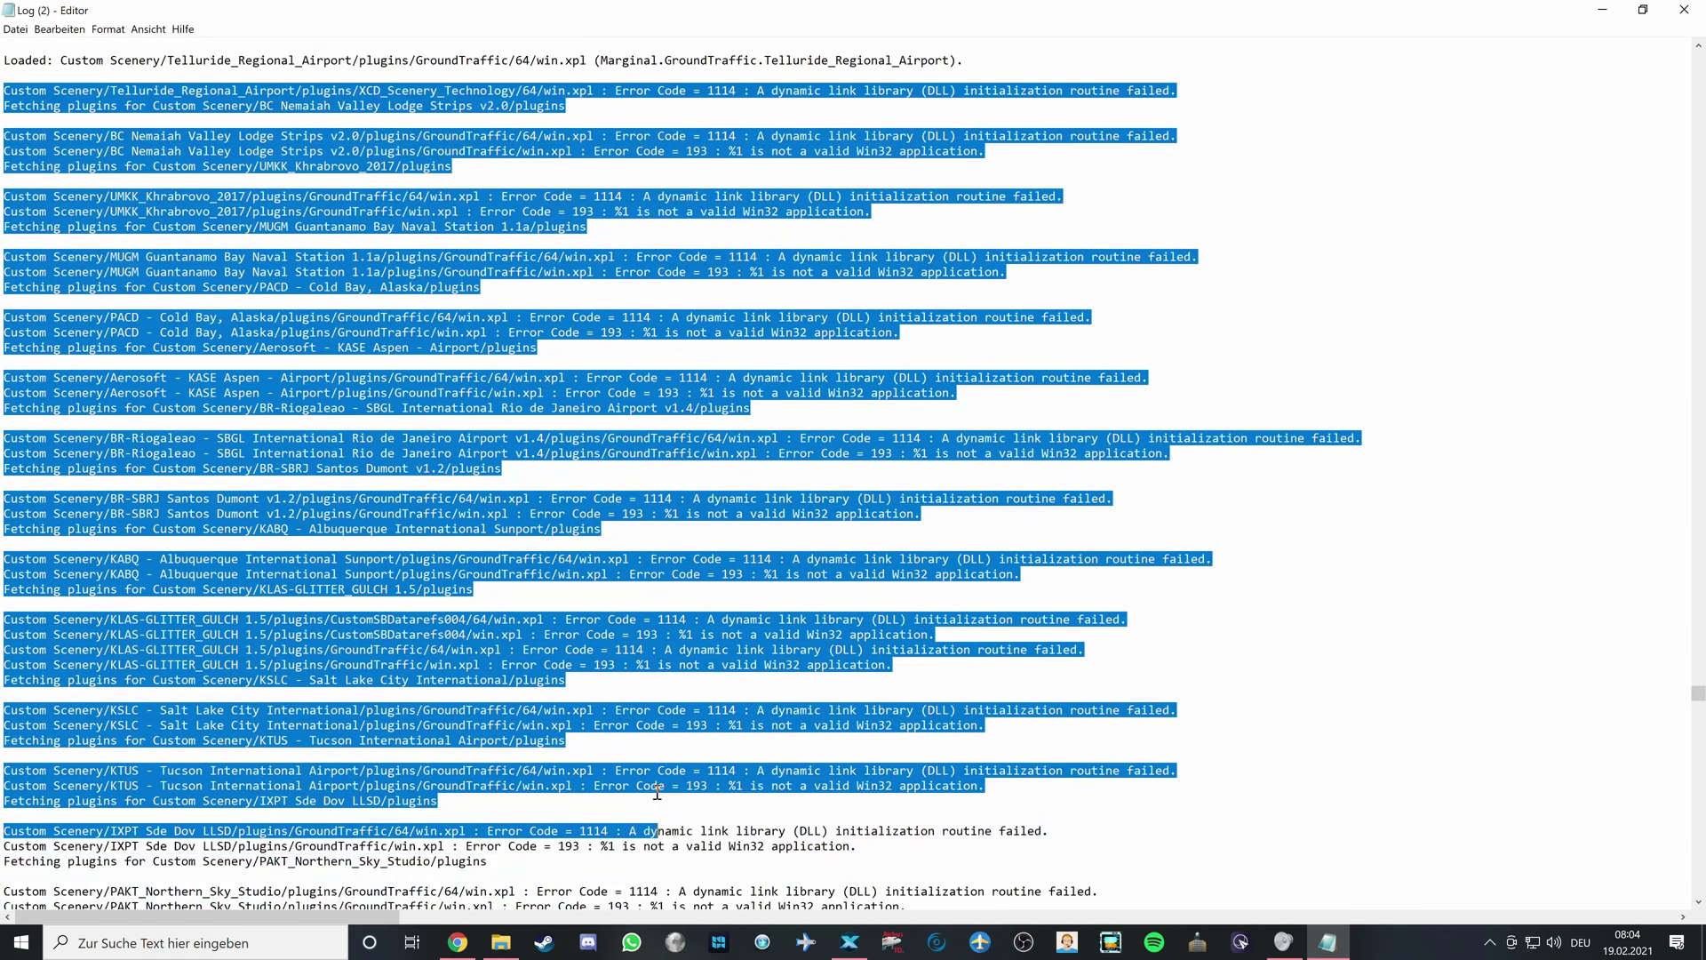
left_click(730, 257)
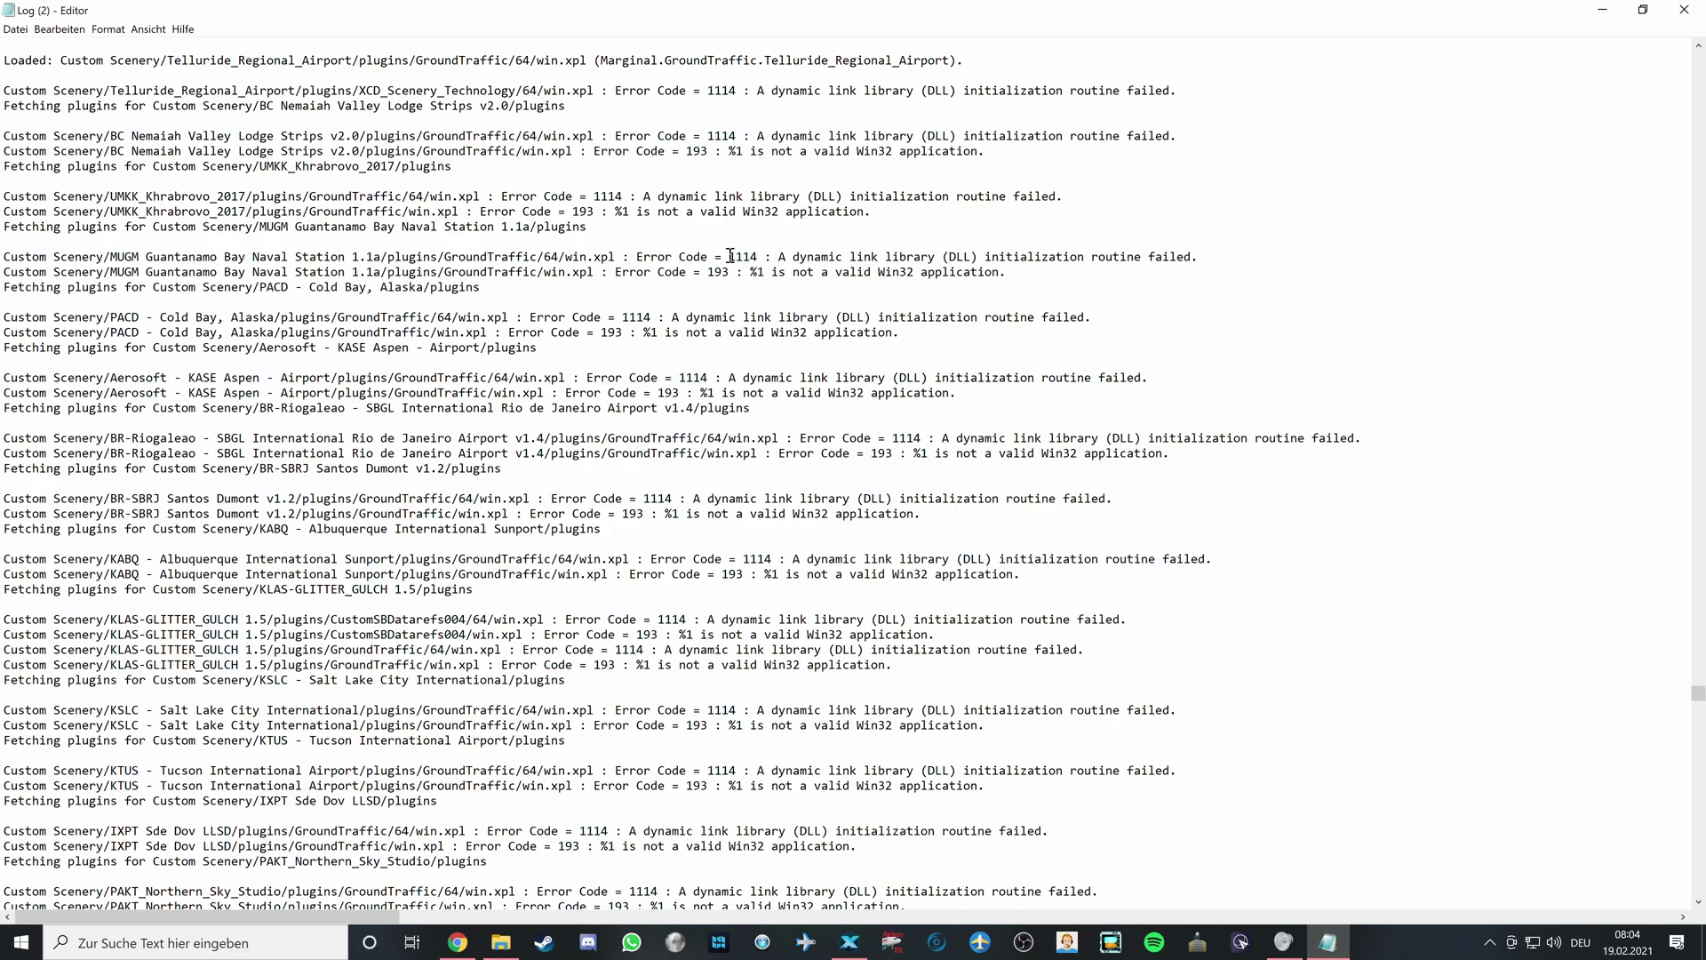
scroll(730, 256, "up", 4)
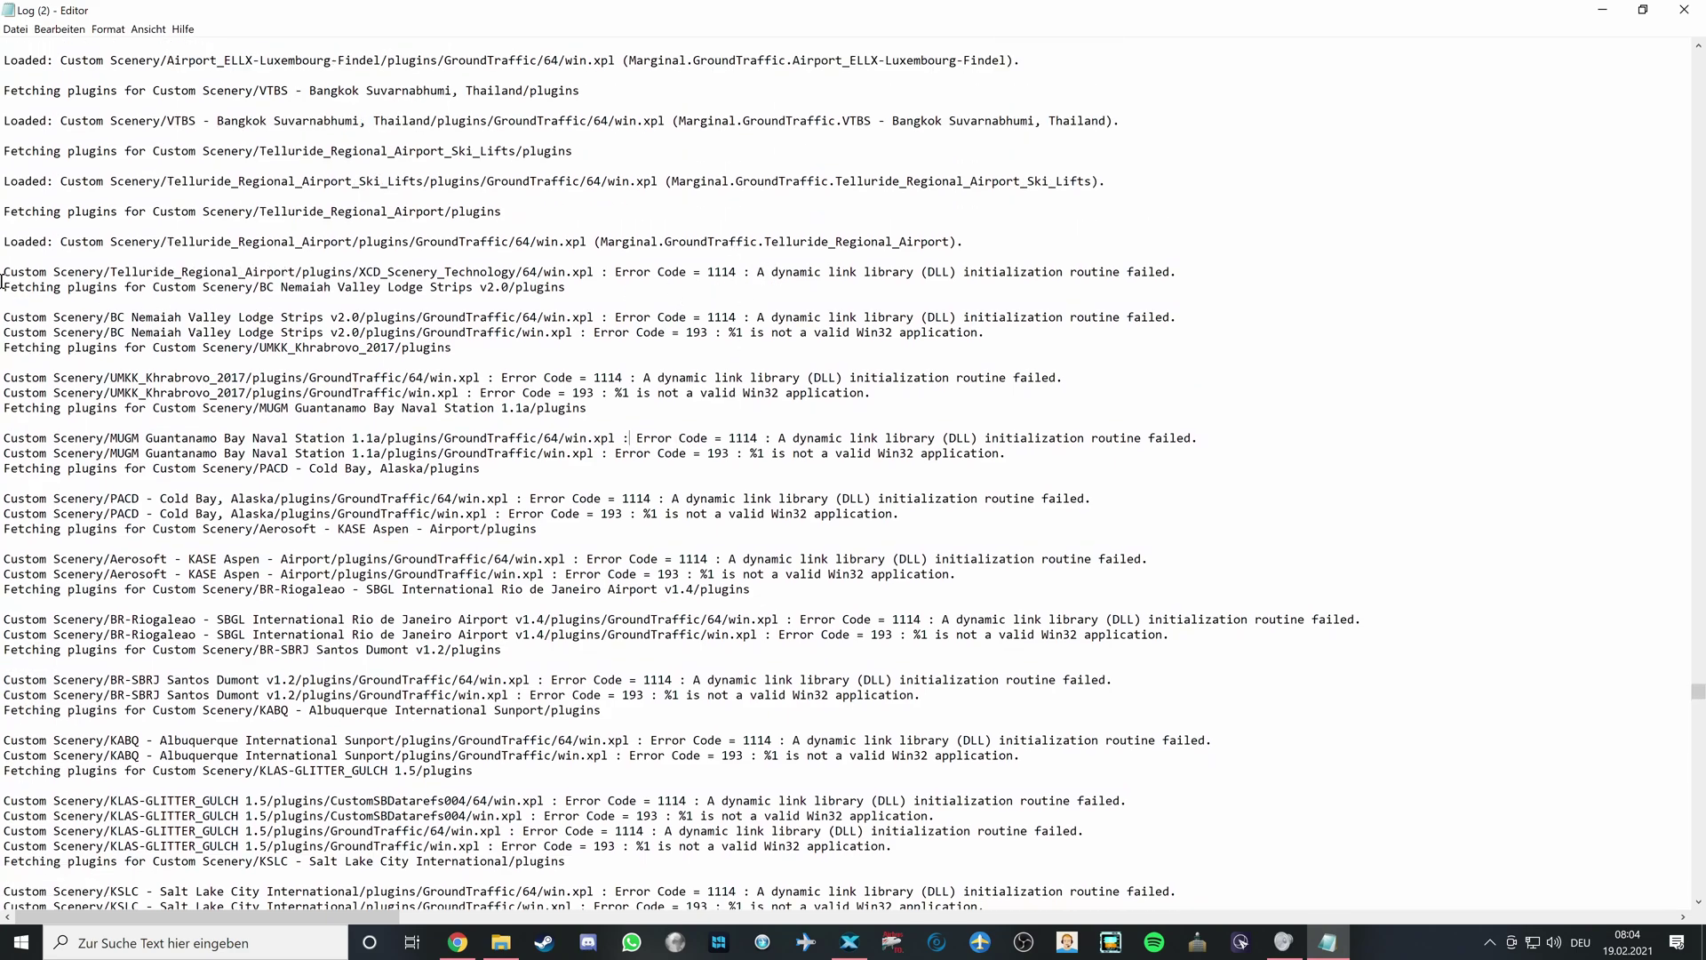
left_click_drag(4, 286, 569, 288)
left_click(591, 297)
left_click_drag(708, 271, 737, 272)
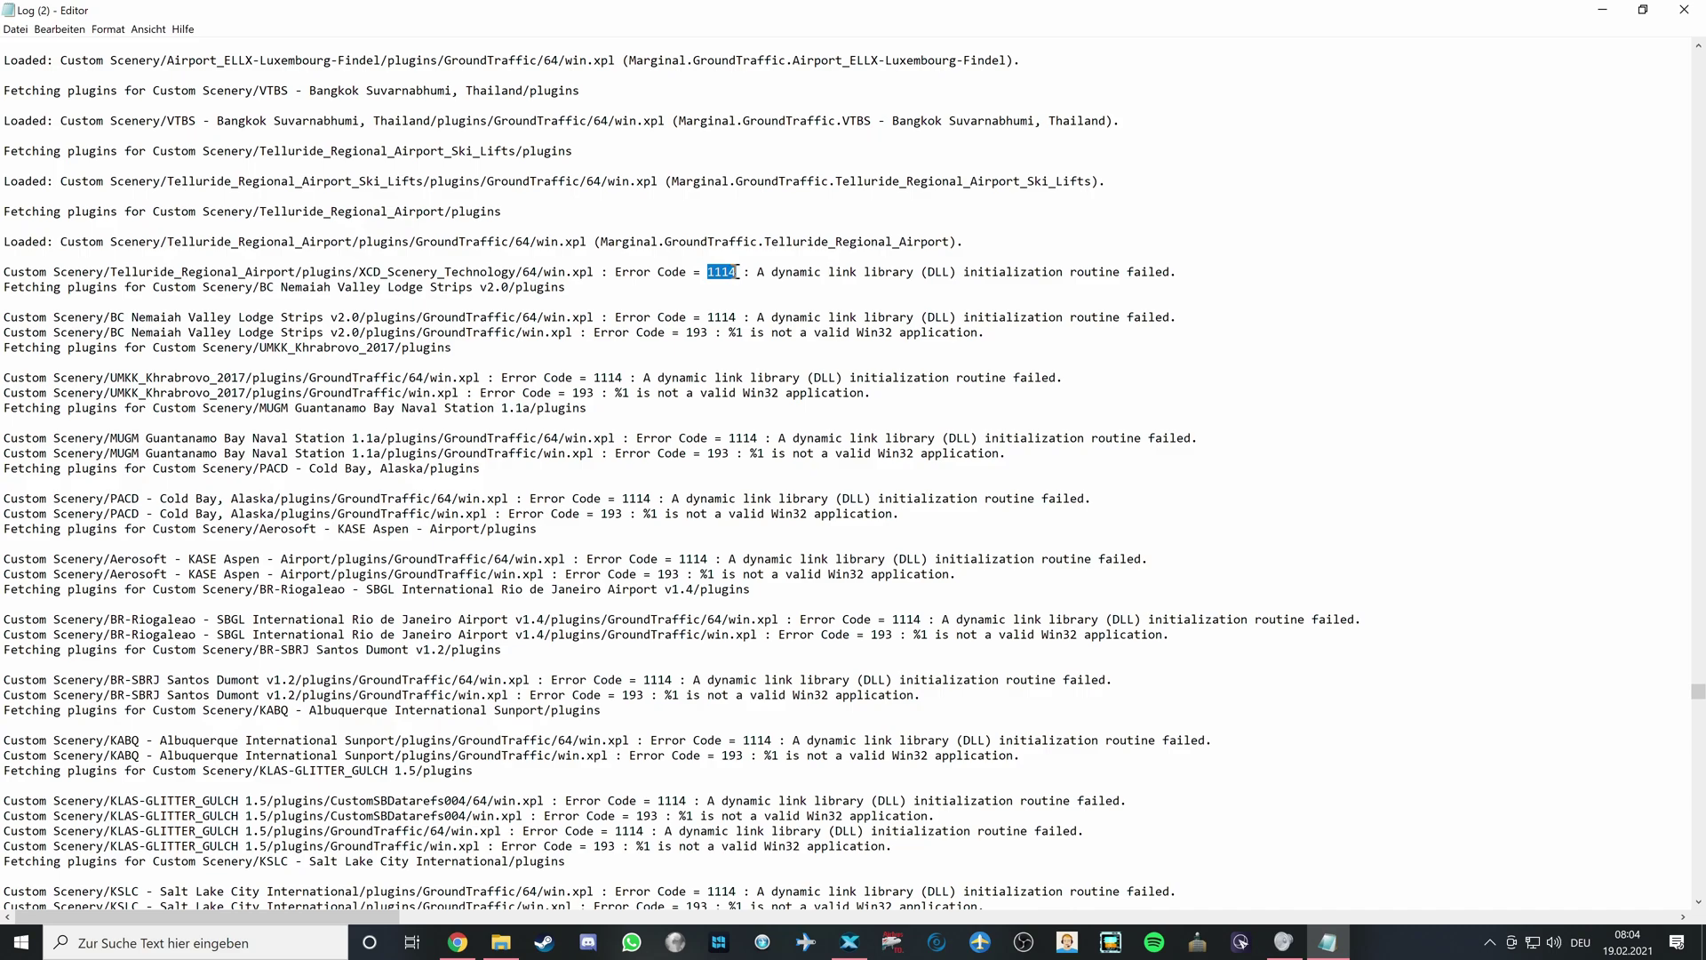
left_click(619, 277)
Step: Highlight the loaded Telluride_Regional_Airport GroundTraffic line and the MUGM Guantanamo Bay Naval Station 1.1a folder name in its error line
left_click_drag(68, 242, 271, 256)
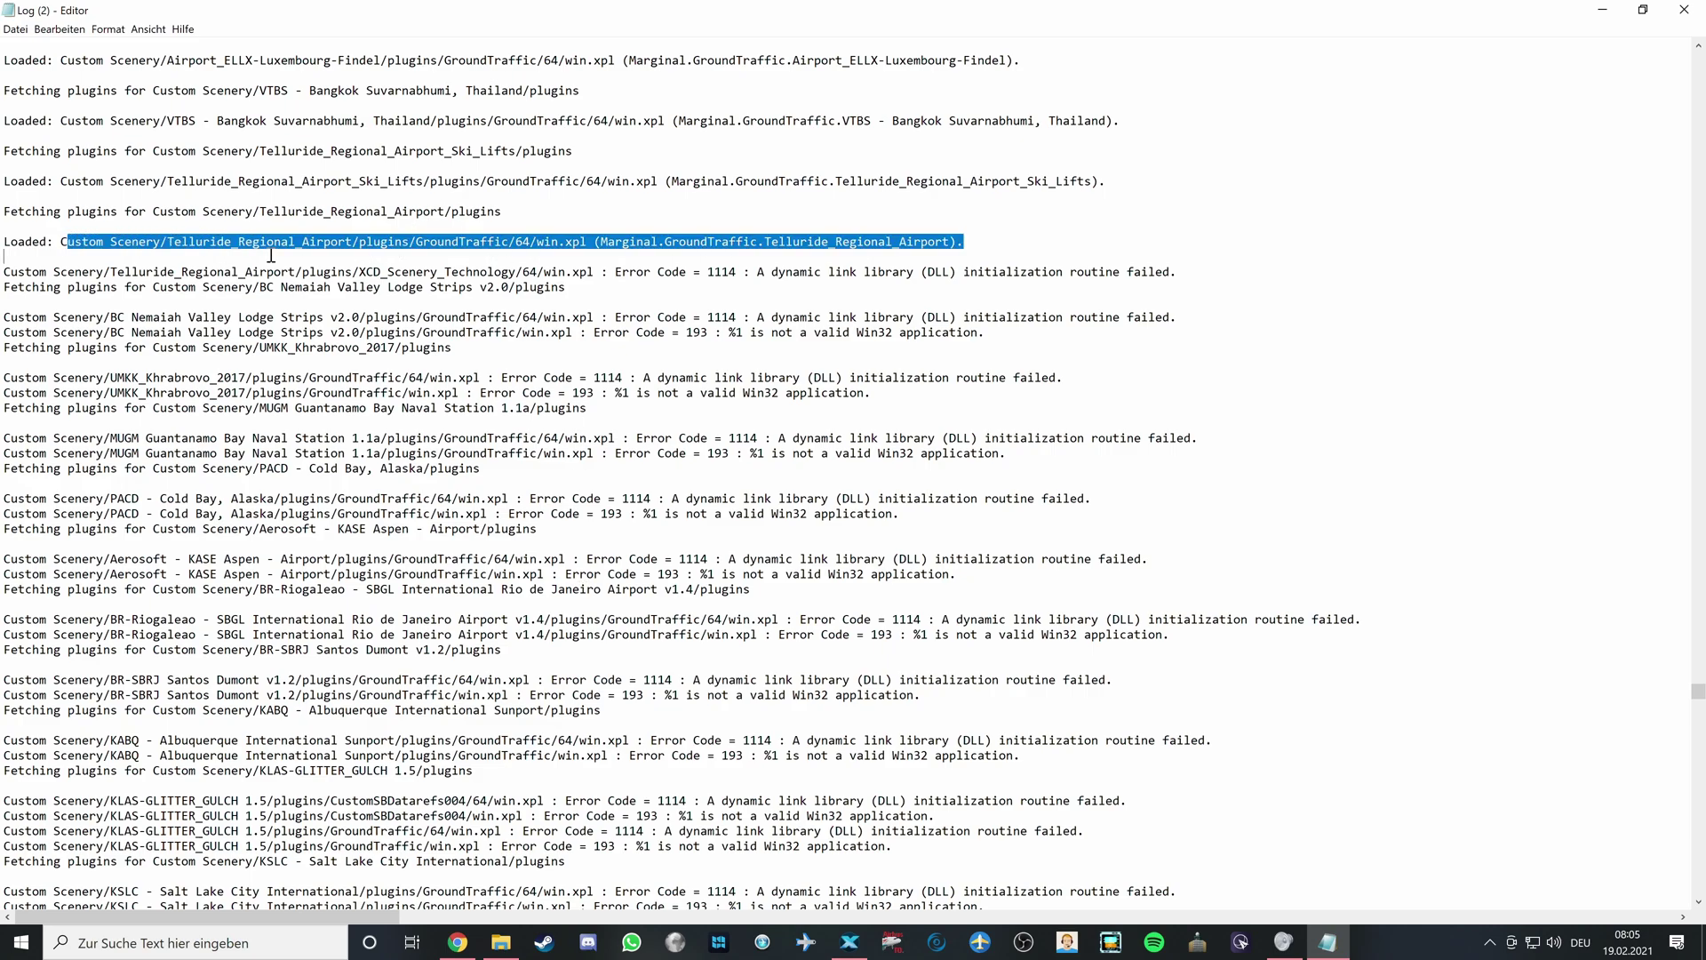
left_click(413, 241)
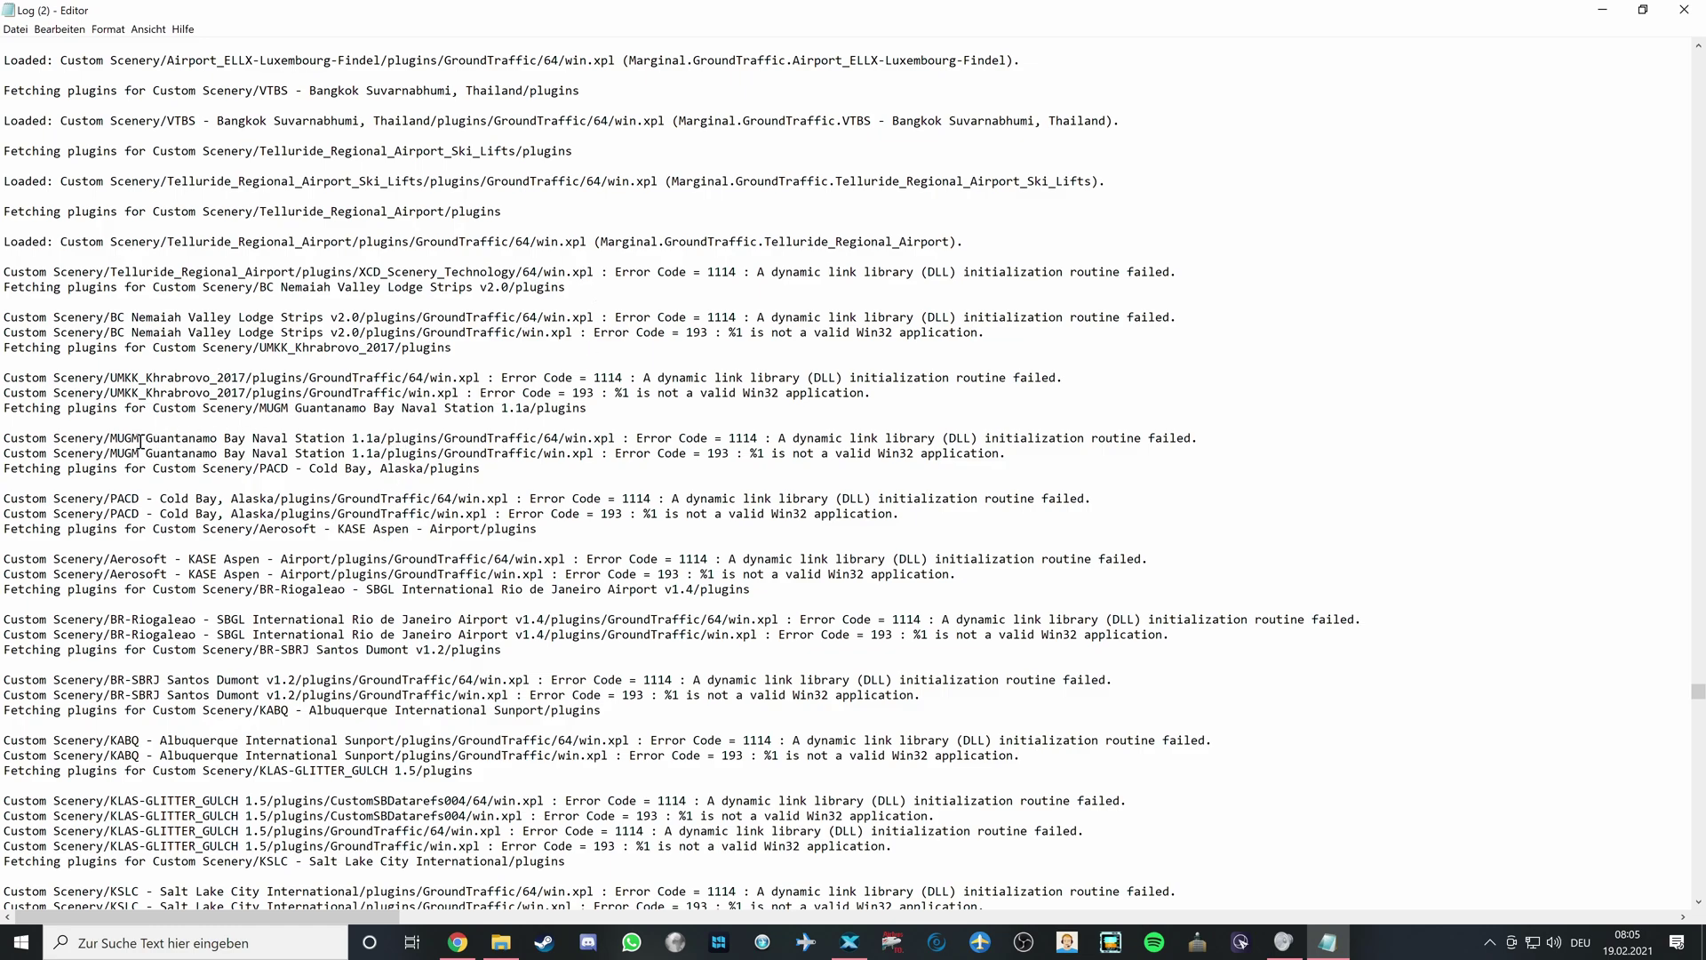
left_click_drag(104, 438, 389, 442)
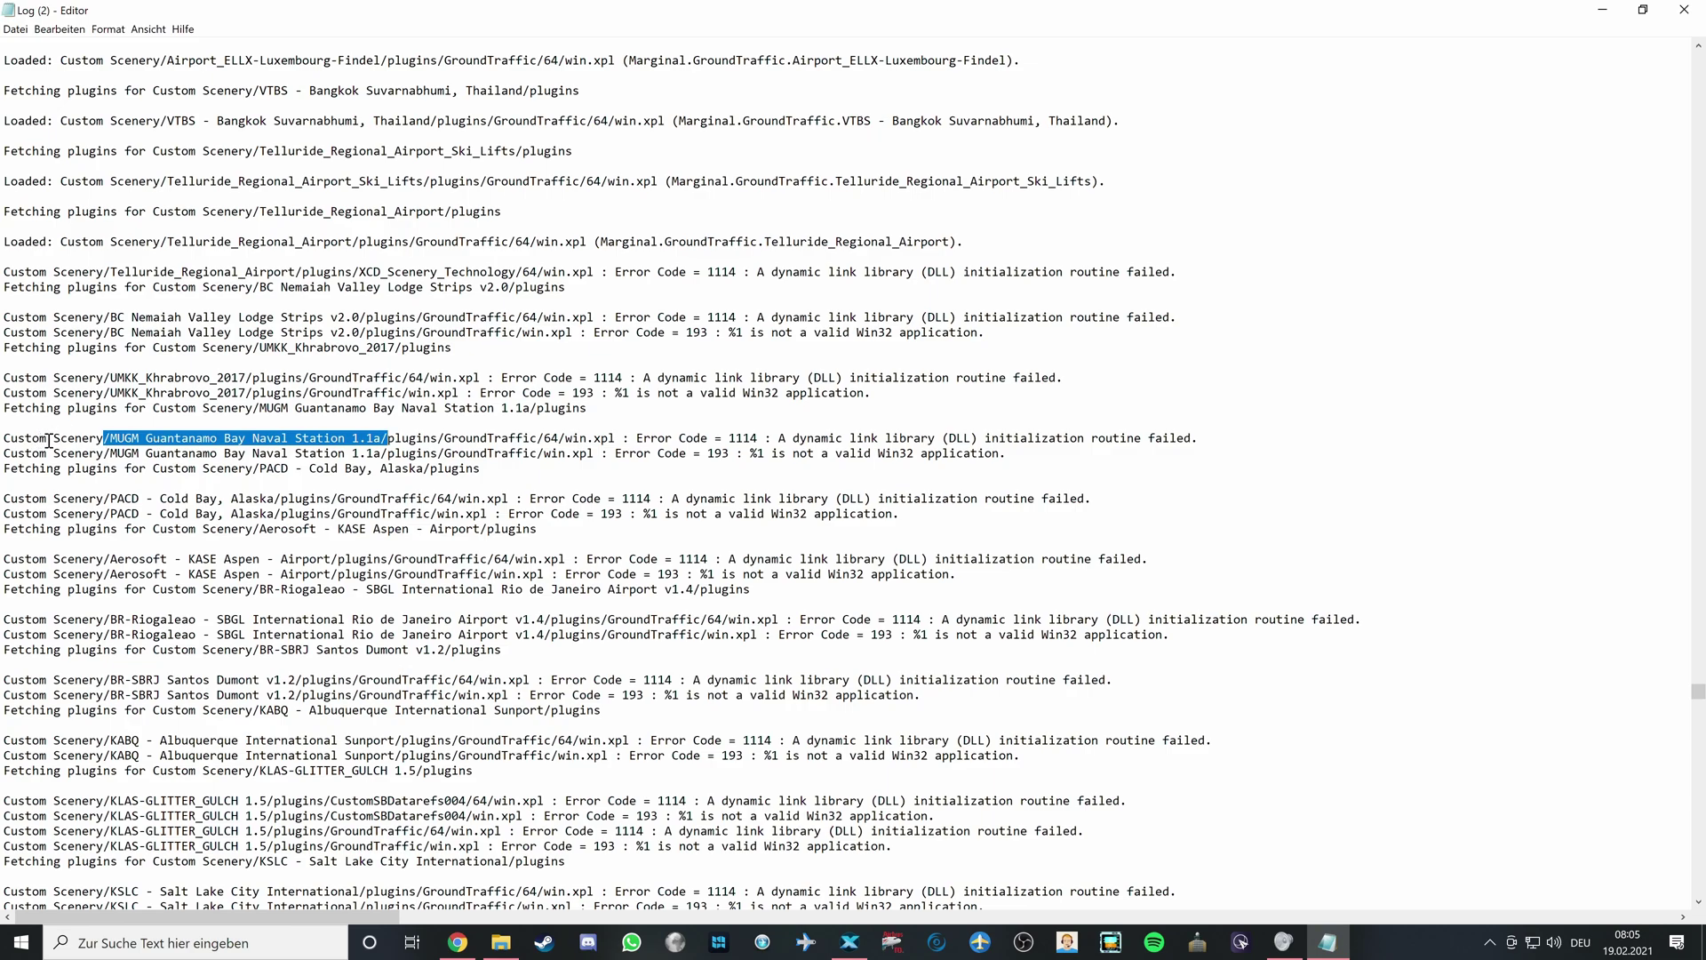